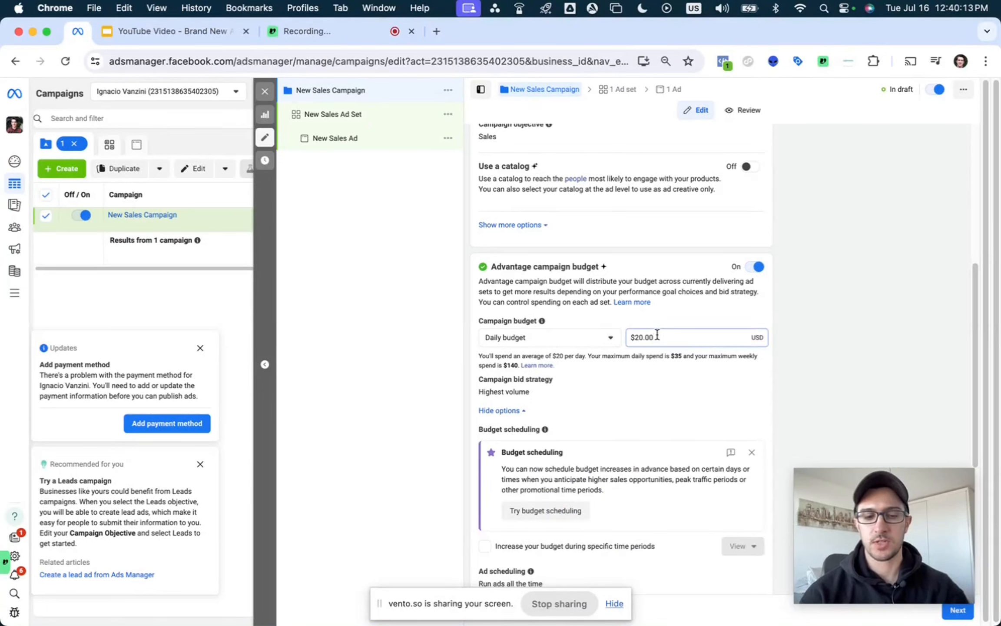
Step: Set the campaign's daily budget to $100 and dismiss the budget scheduling suggestion
key(BackSpace)
key(BackSpace)
key(BackSpace)
key(BackSpace)
key(BackSpace)
key(BackSpace)
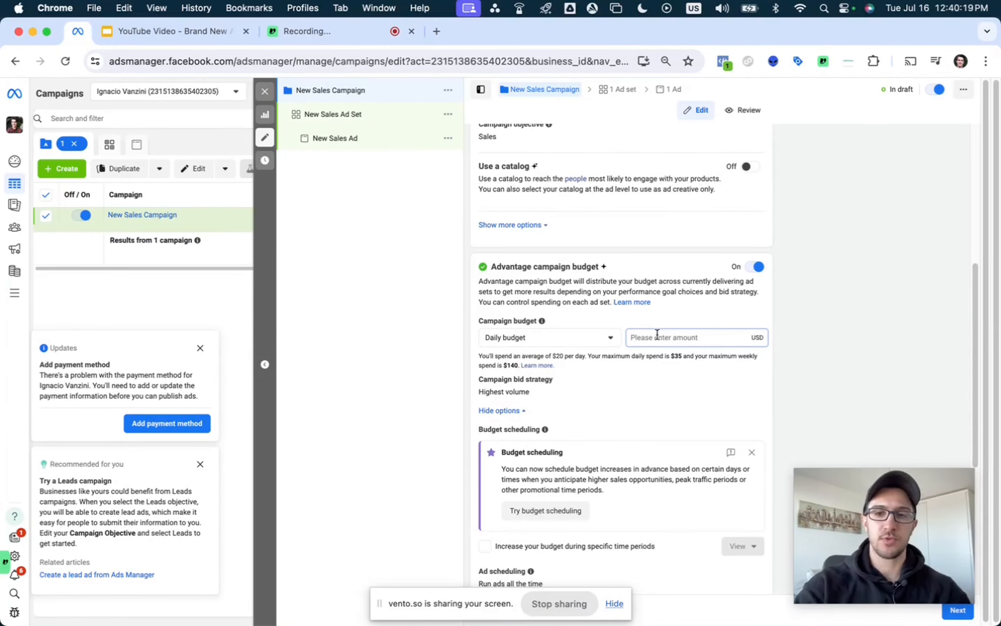
text(100)
click(794, 367)
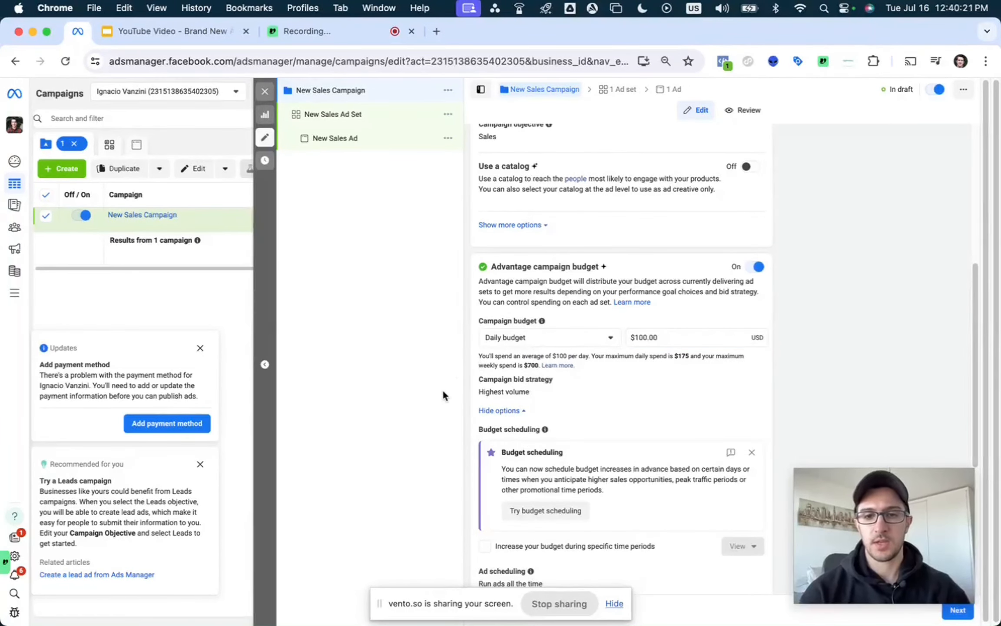
click(752, 451)
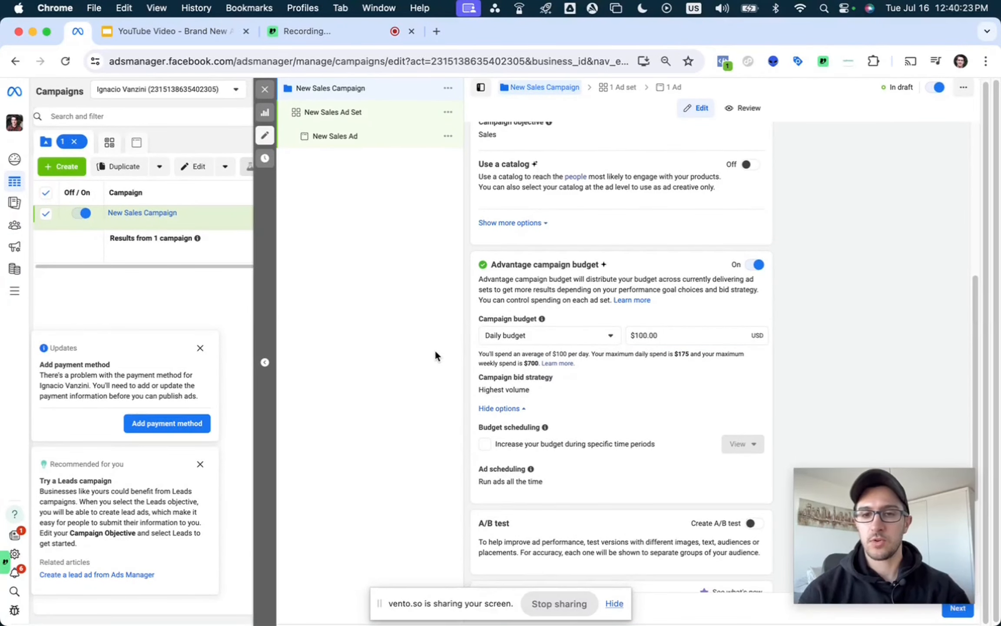
Step: View the available campaign bid strategies and keep Highest volume selected
scroll(587, 412, down, 2)
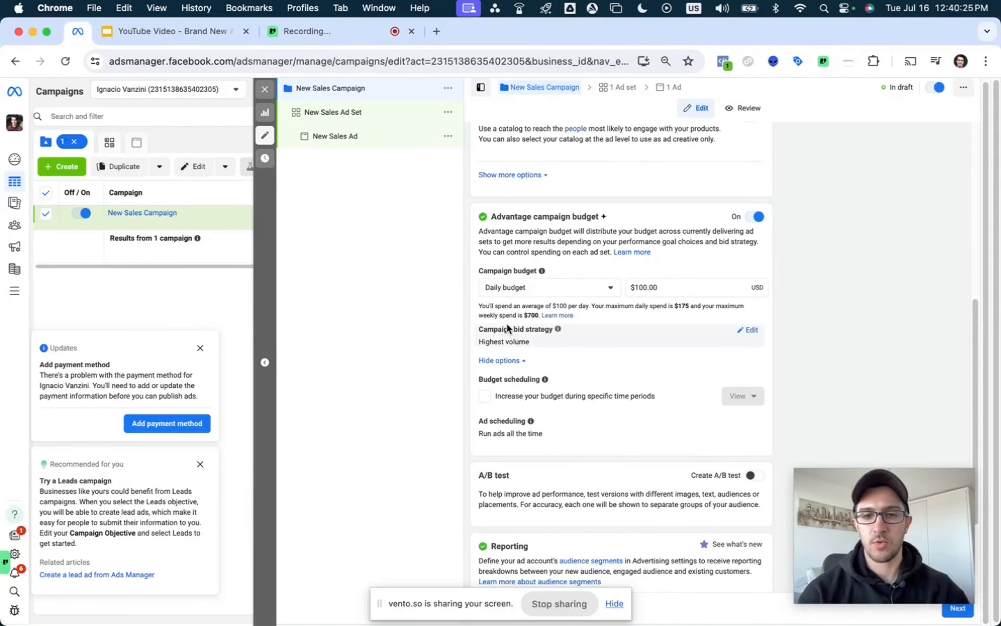
scroll(503, 321, down, 5)
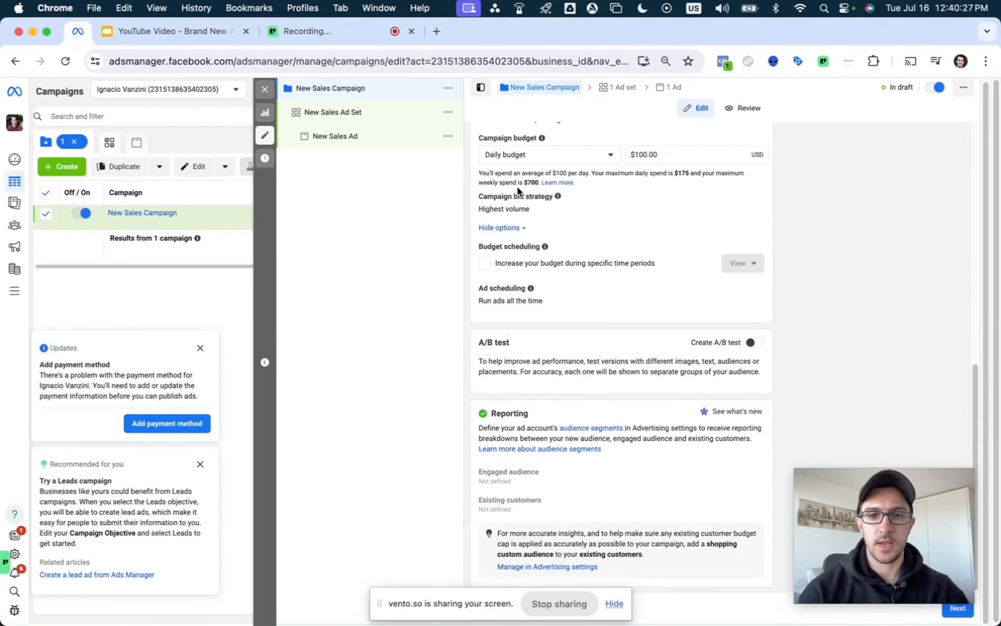
click(746, 201)
click(649, 214)
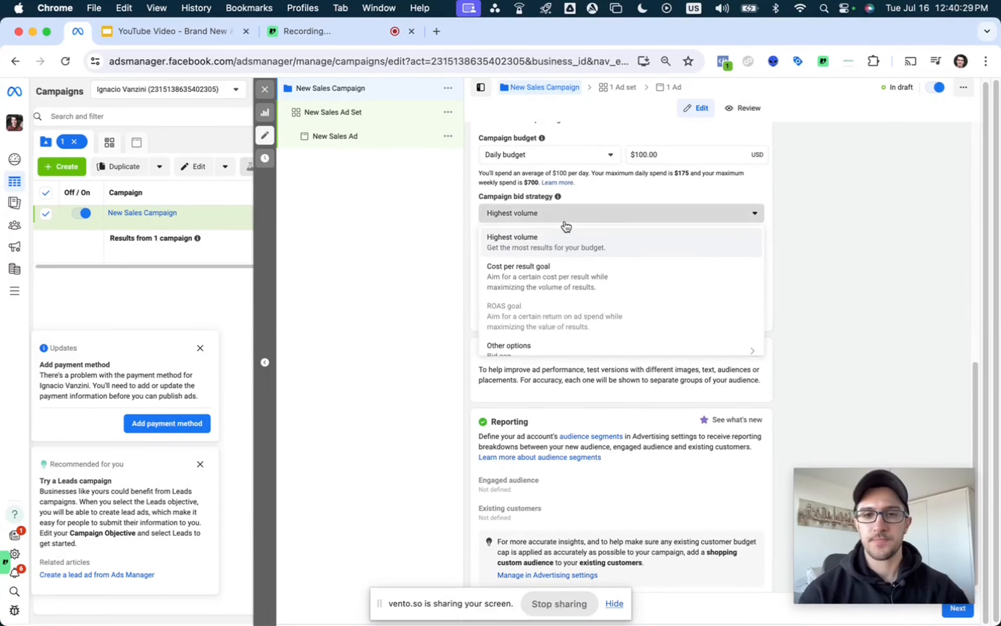
click(452, 245)
Step: Hide the screen-sharing notice and check the audience segments in the campaign's Reporting section
scroll(453, 247, down, 1)
scroll(454, 251, up, 1)
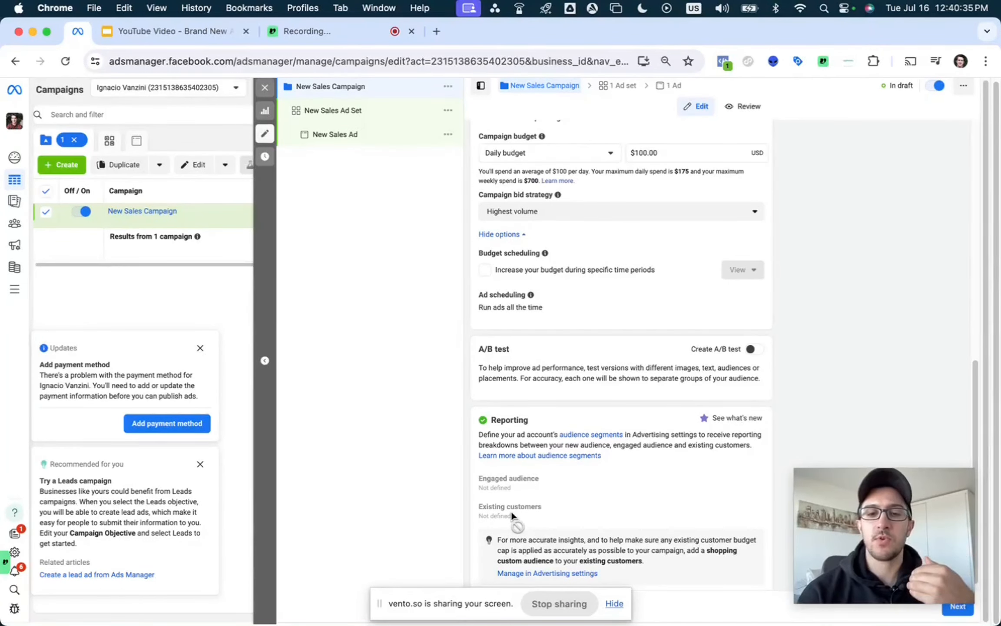
scroll(519, 543, down, 1)
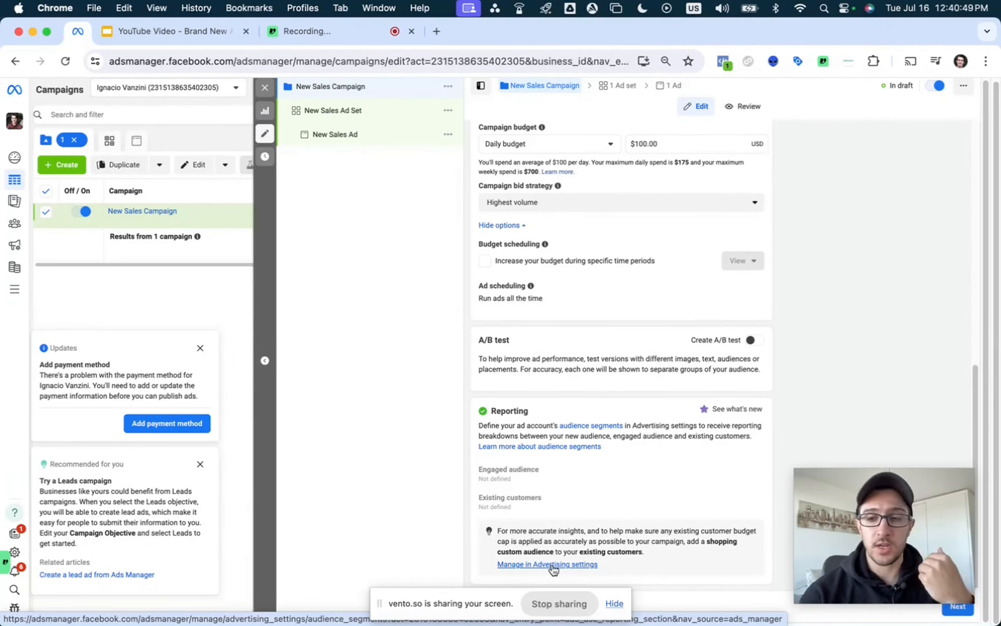
click(613, 603)
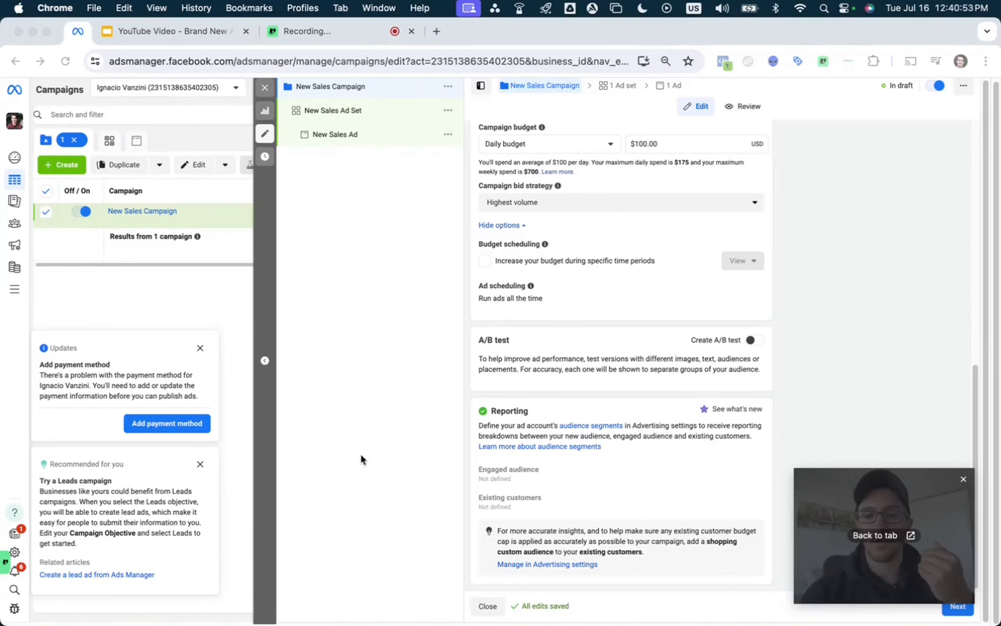
click(844, 355)
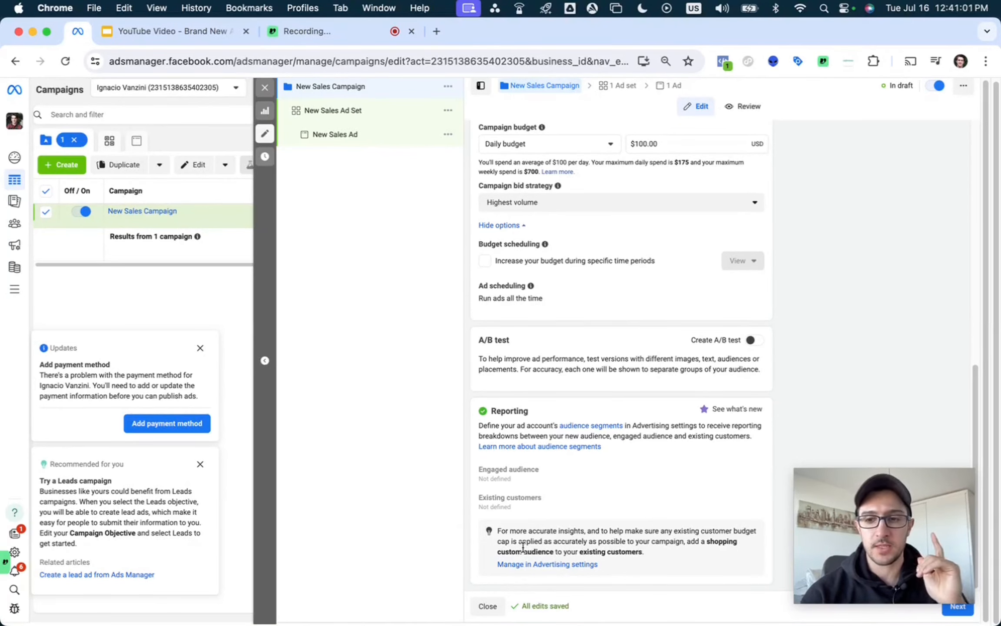
Step: Open the New Sales Ad Set and choose Purchase as its conversion event
click(354, 113)
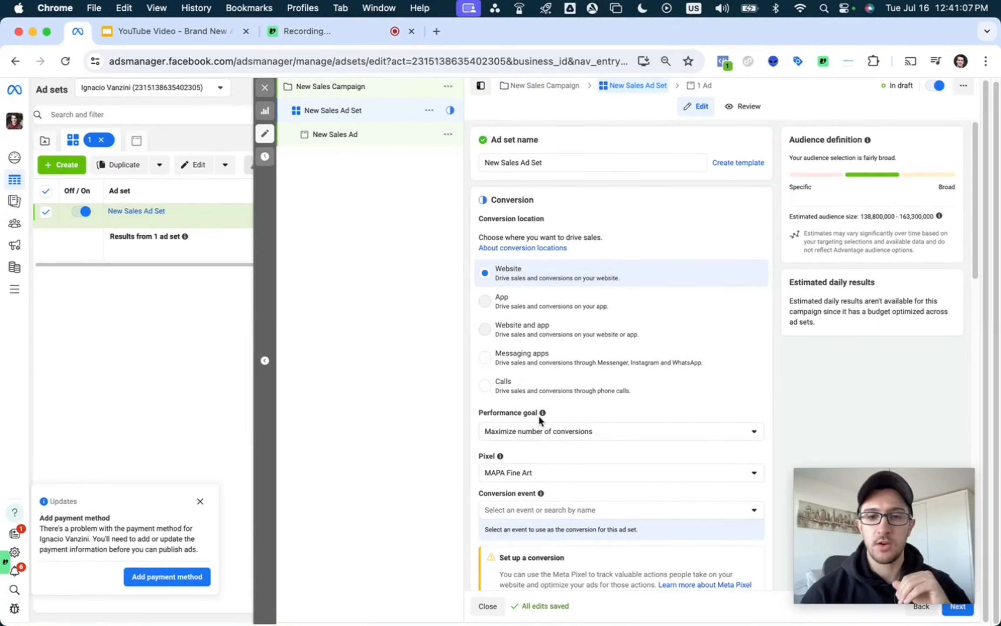
scroll(538, 414, down, 2)
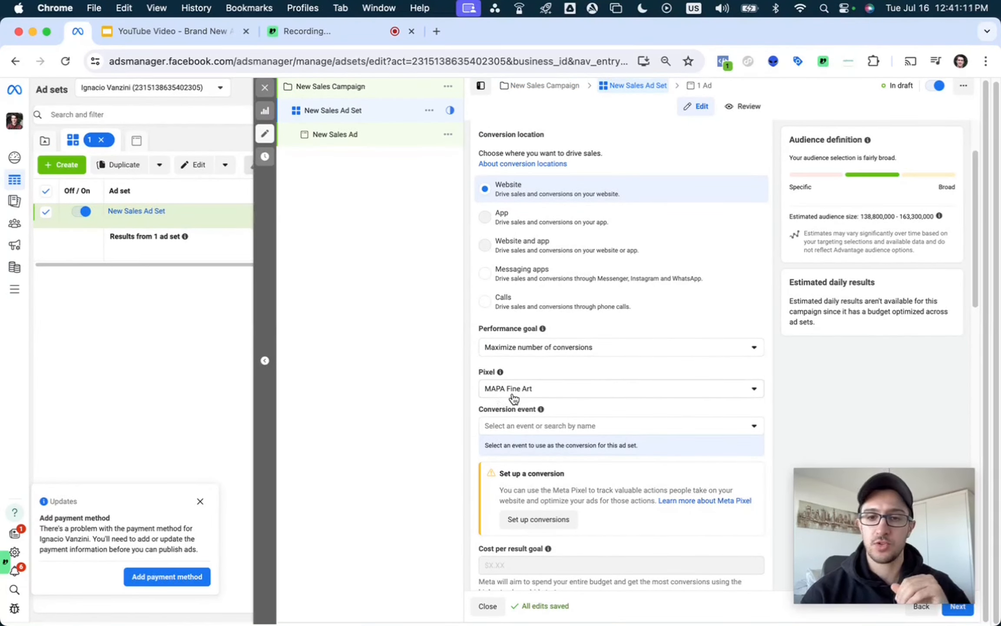
click(504, 430)
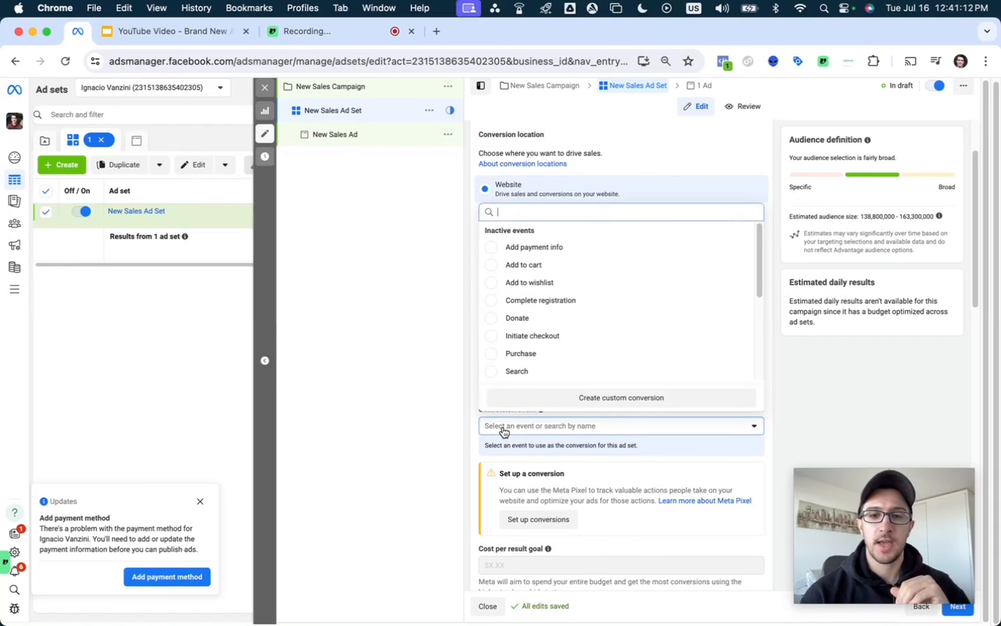
click(513, 355)
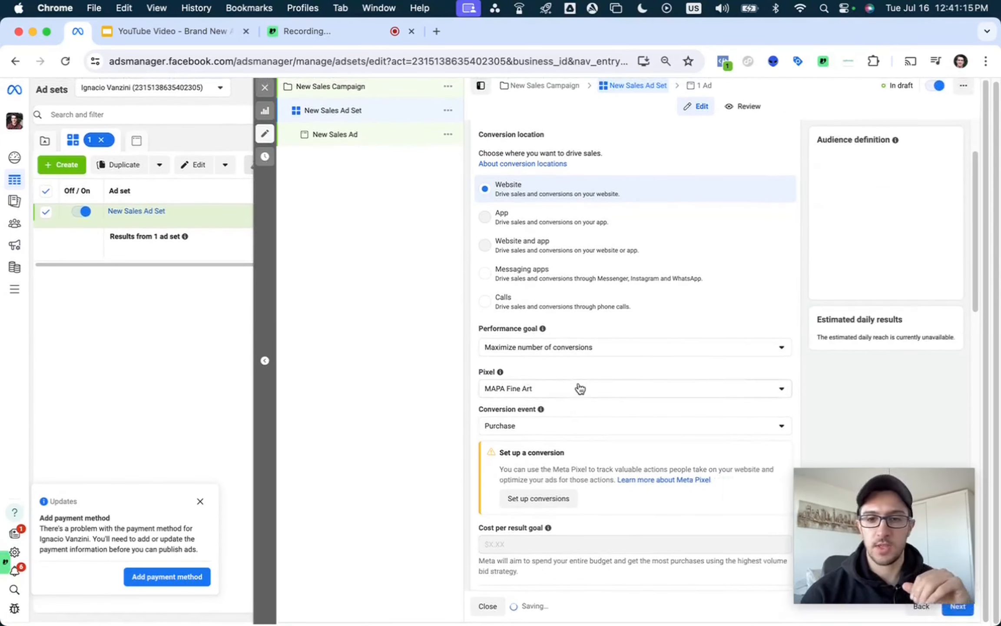
Step: Review the ad set's dynamic creative, budget and schedule, and audience control settings
scroll(579, 388, down, 8)
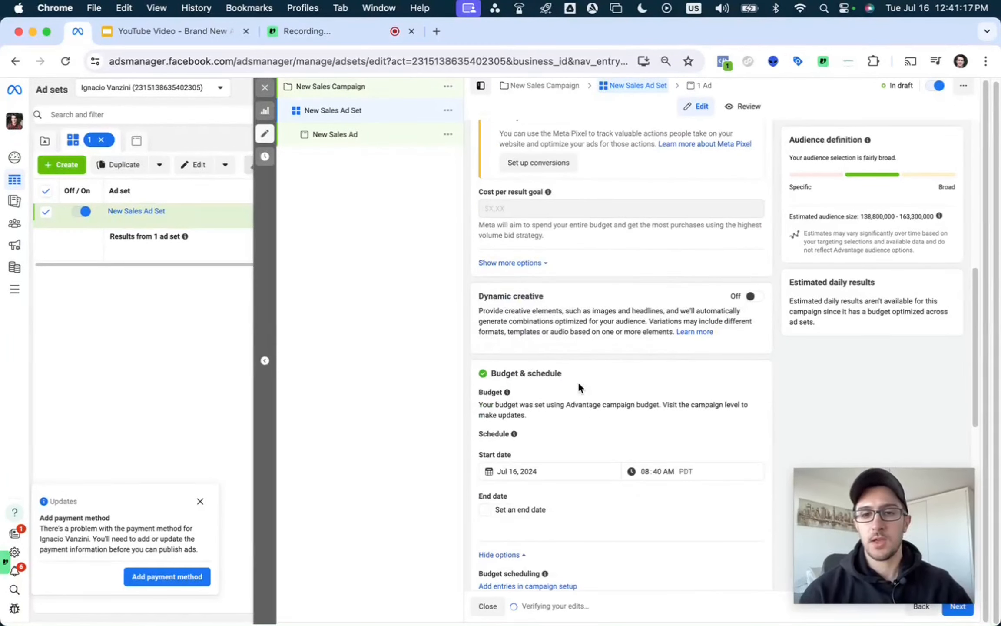
triple_click(502, 302)
click(519, 309)
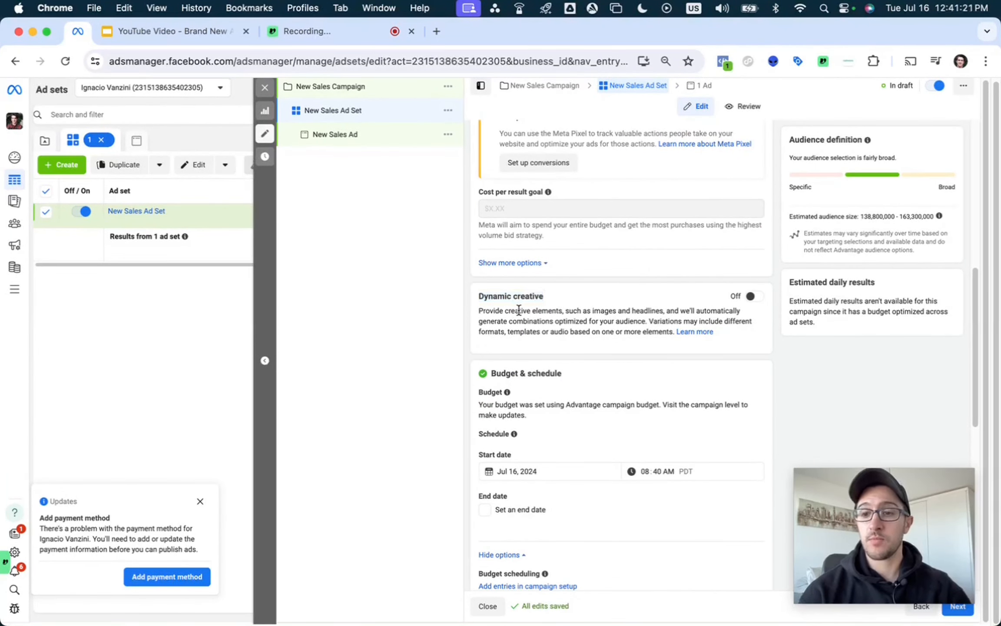
scroll(518, 310, down, 2)
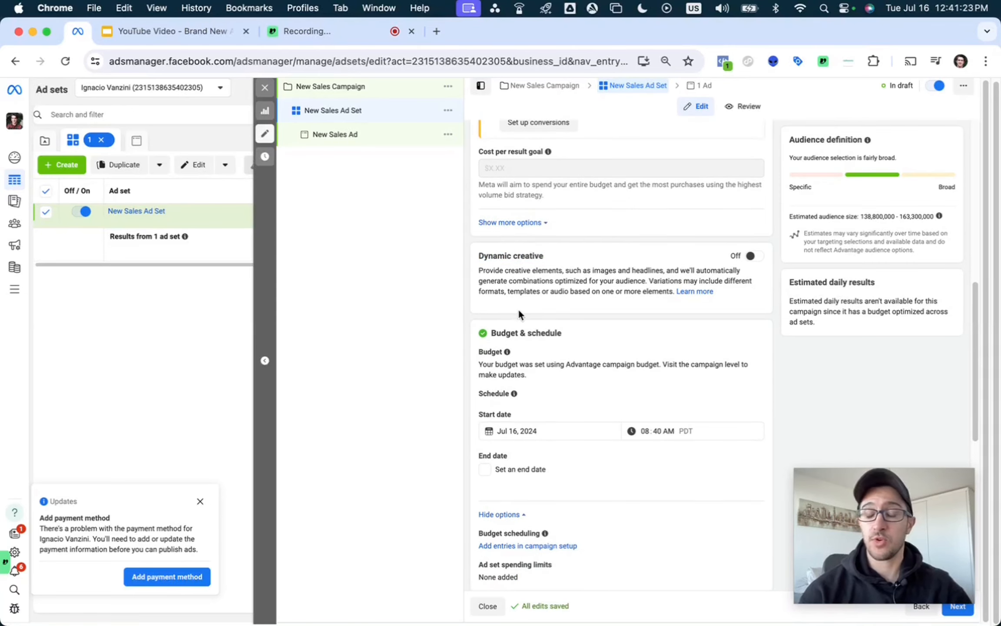
scroll(518, 308, down, 6)
scroll(518, 308, up, 3)
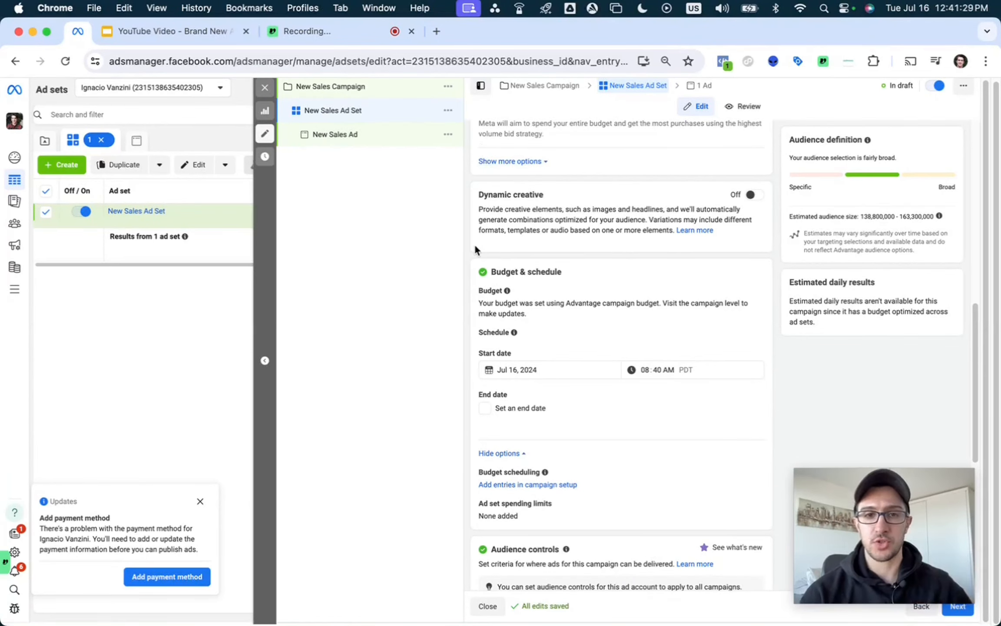
scroll(534, 249, down, 4)
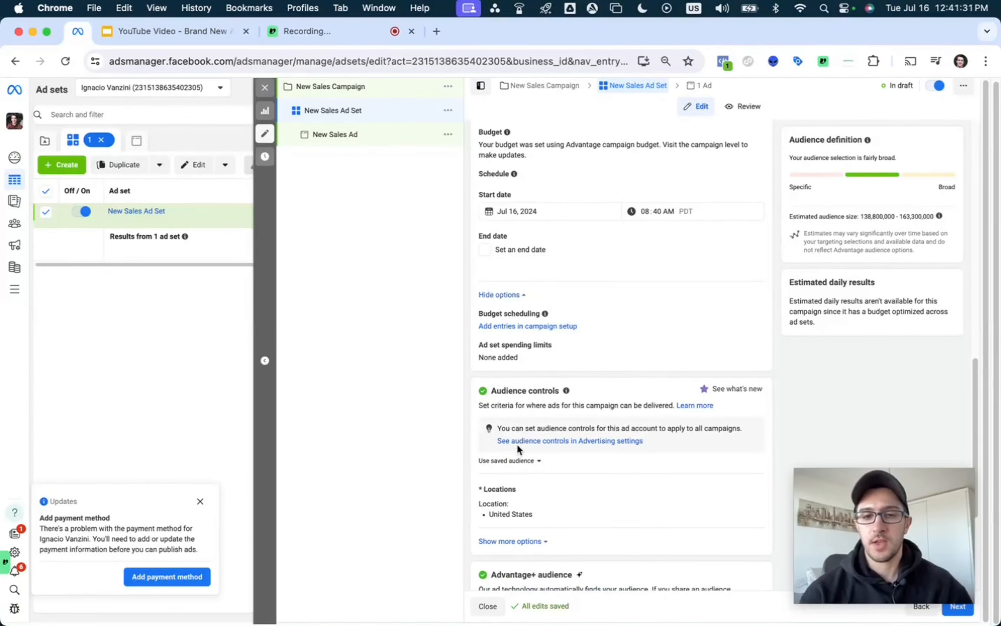
scroll(517, 444, down, 1)
mouse_move(518, 448)
scroll(517, 447, down, 2)
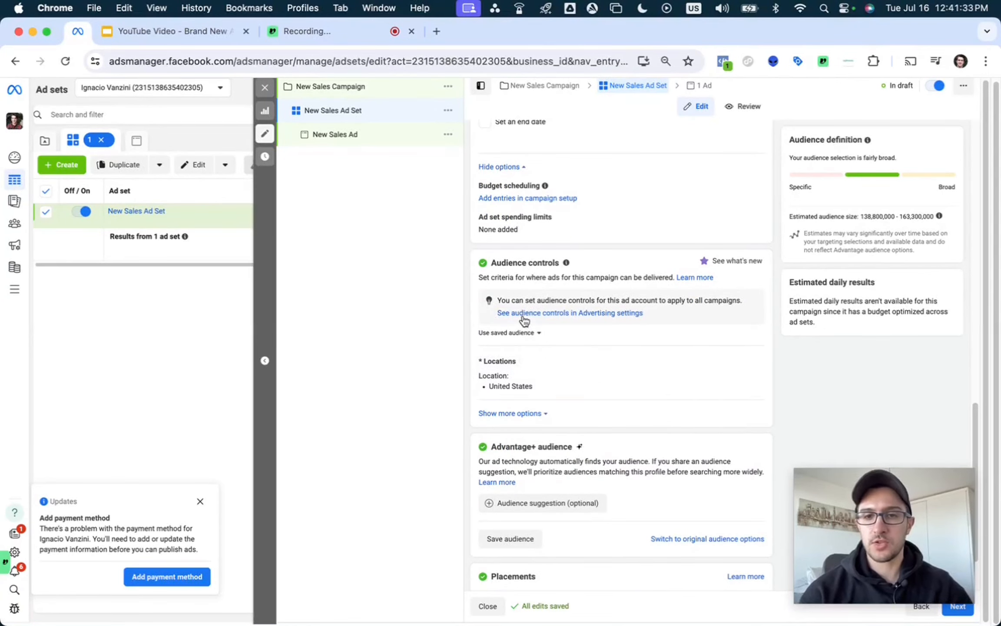
Step: Switch the ad set to the original audience options and add an exclusion field for custom audiences
click(686, 538)
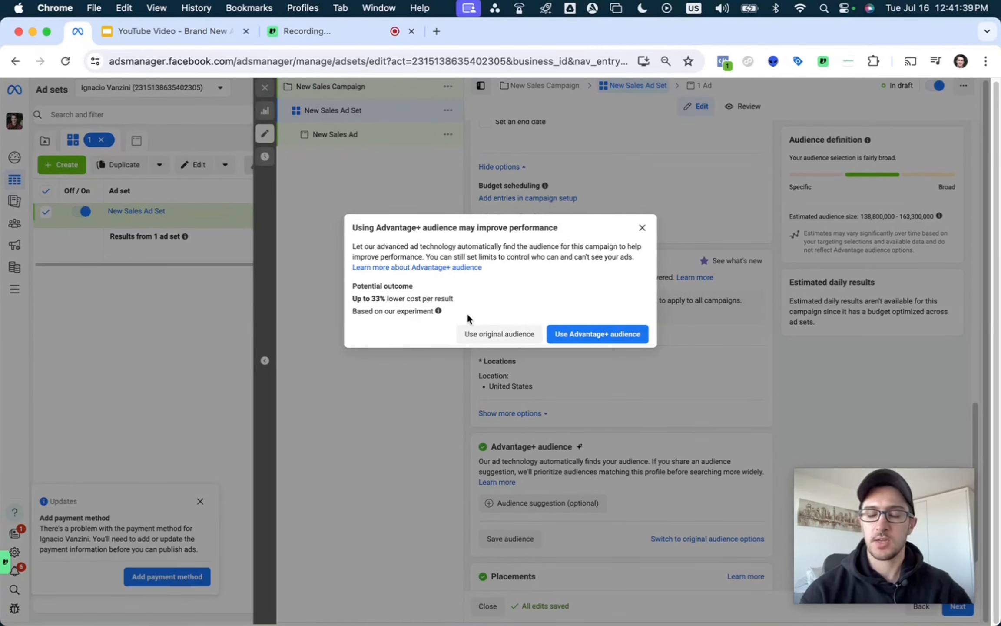
click(493, 344)
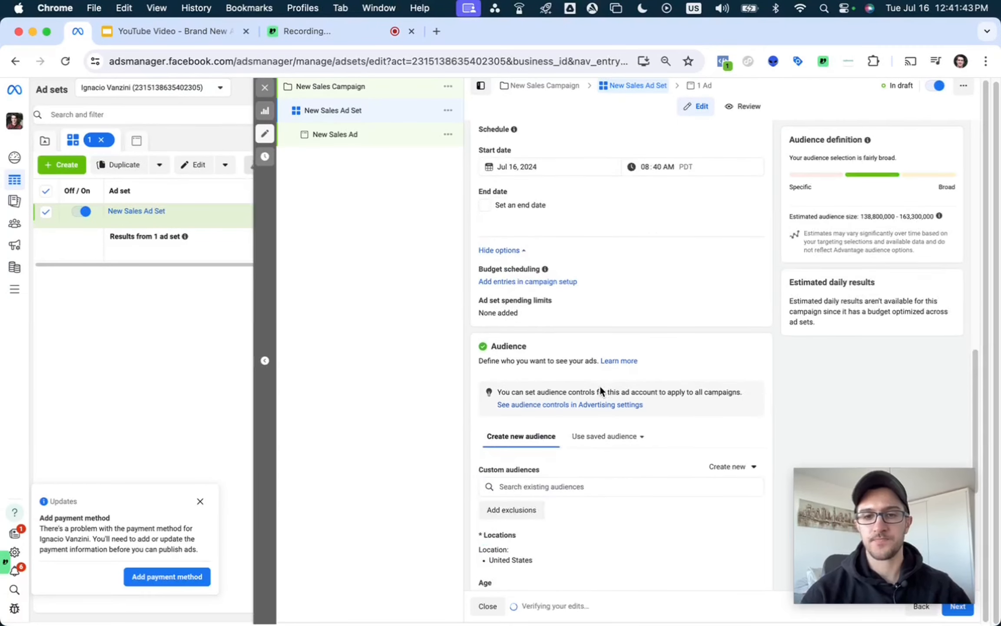
scroll(565, 399, down, 4)
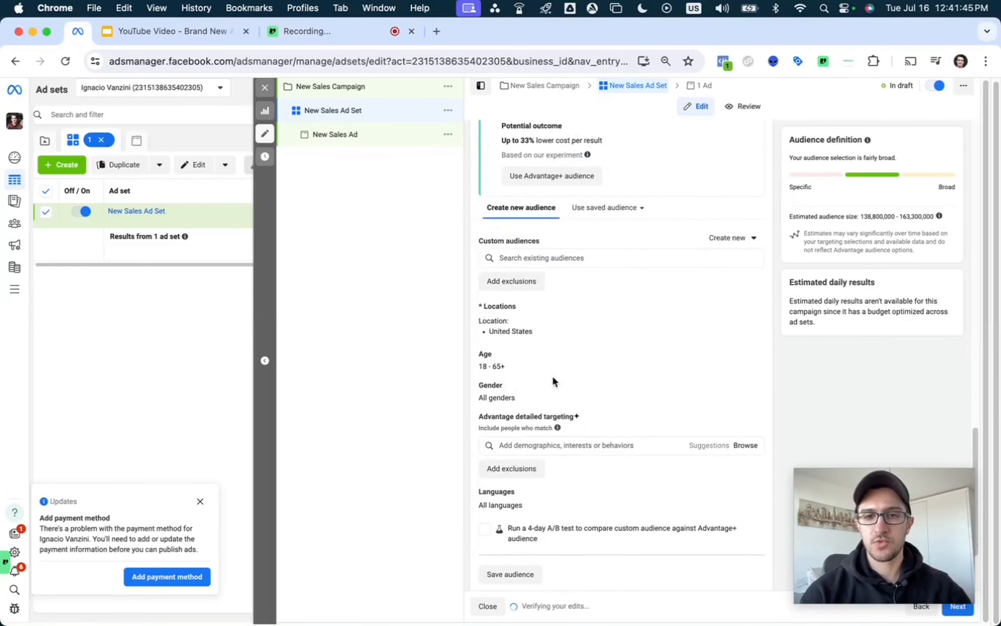
click(499, 281)
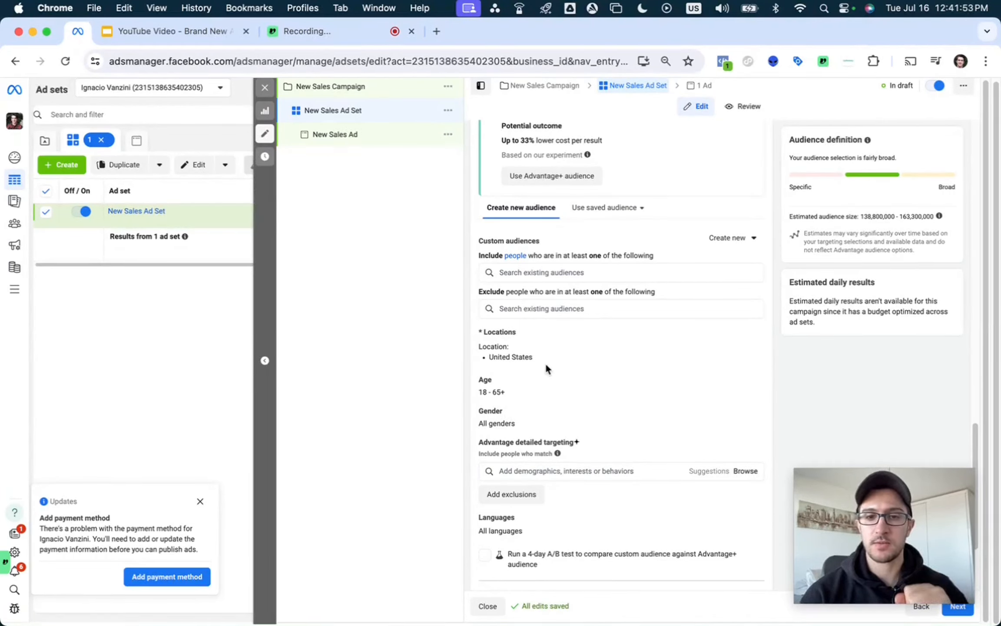
Step: Edit the ad set's attribution setting and set View-through to None
scroll(555, 377, up, 10)
scroll(556, 378, up, 8)
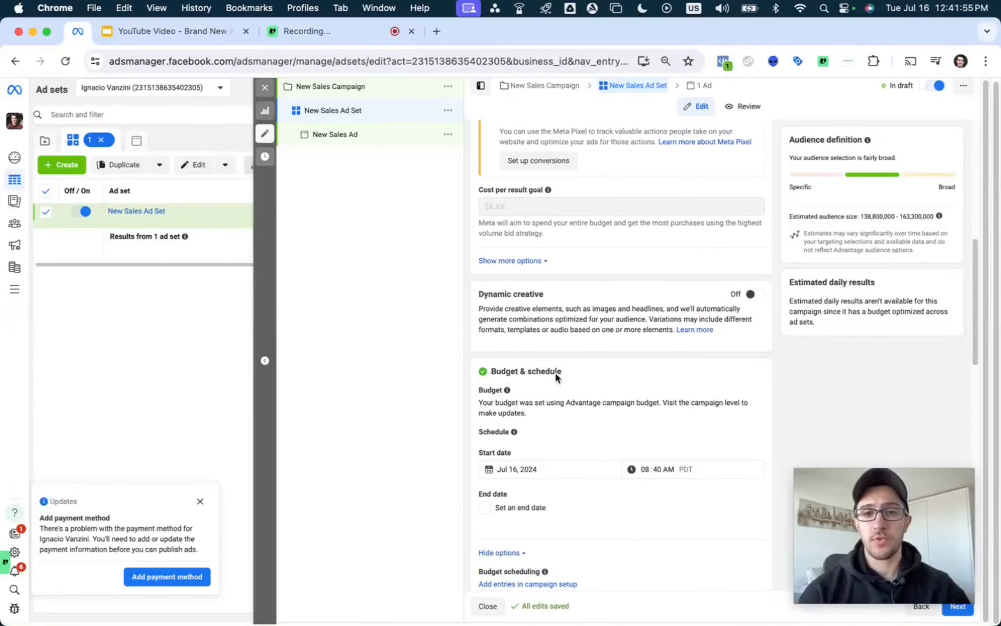
mouse_move(510, 389)
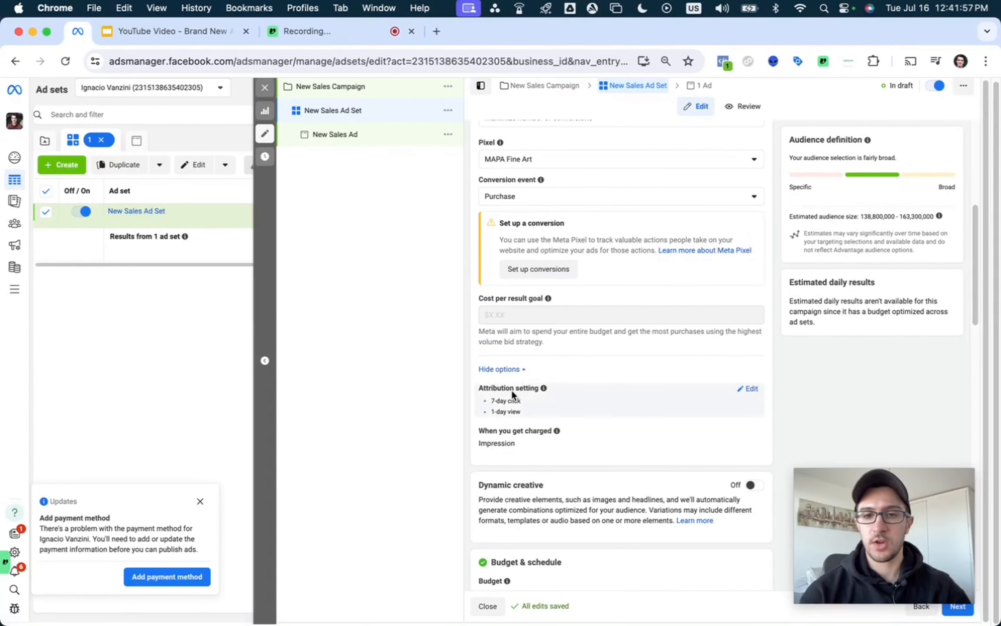
click(749, 391)
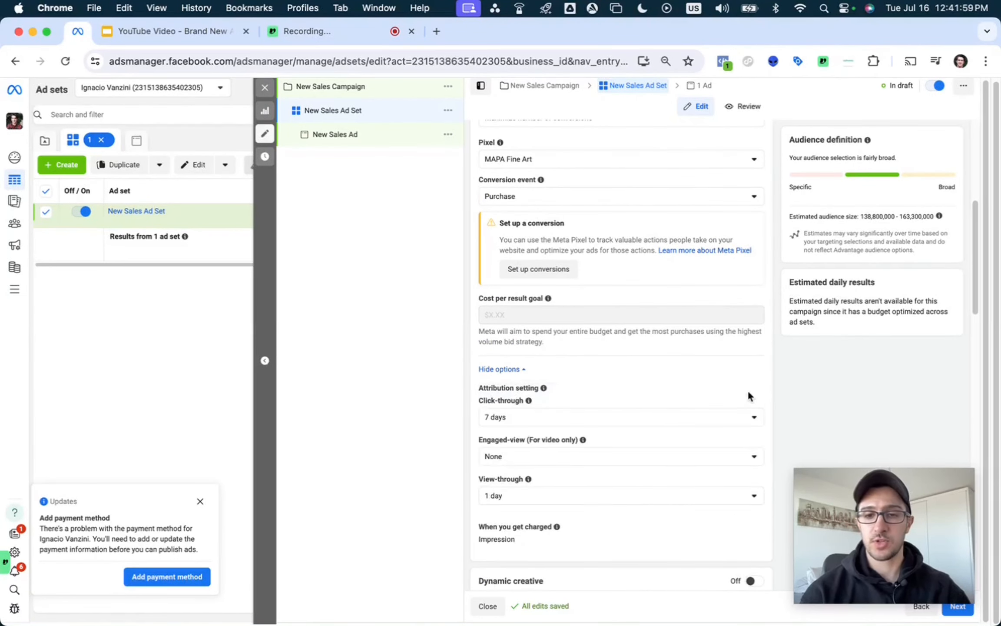
click(523, 495)
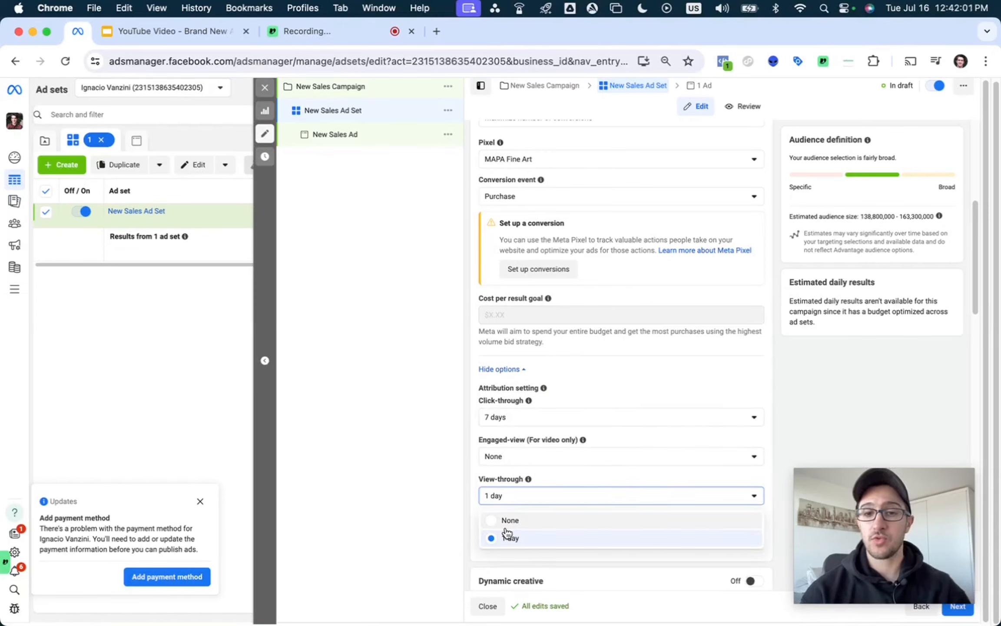
click(508, 520)
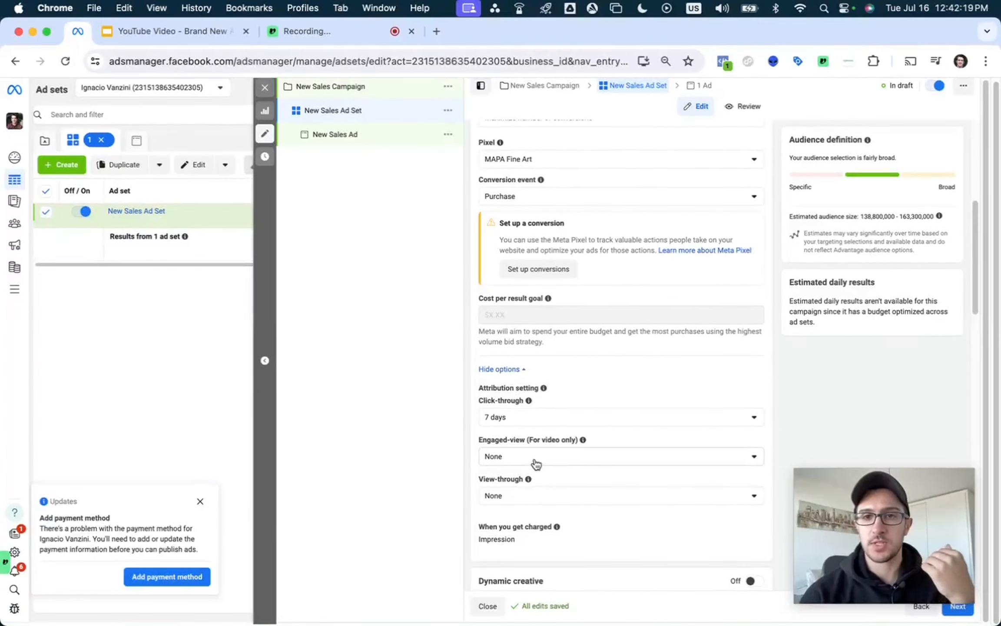
Step: Check the ad set's audience targeting and placements, and open the New Sales Ad for editing
scroll(535, 463, down, 2)
scroll(536, 463, down, 1)
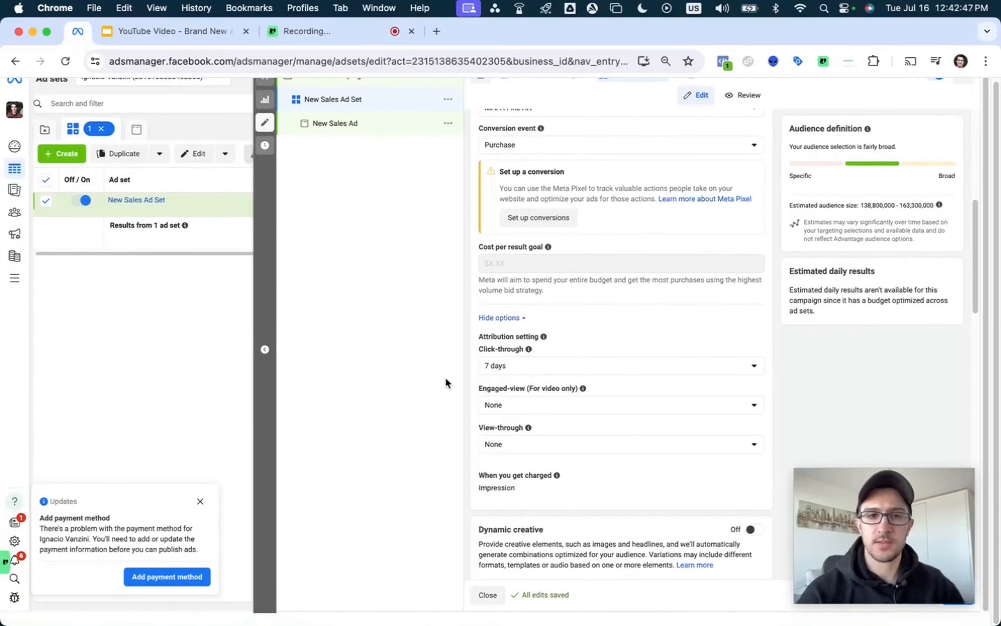
scroll(622, 391, down, 5)
scroll(622, 389, down, 6)
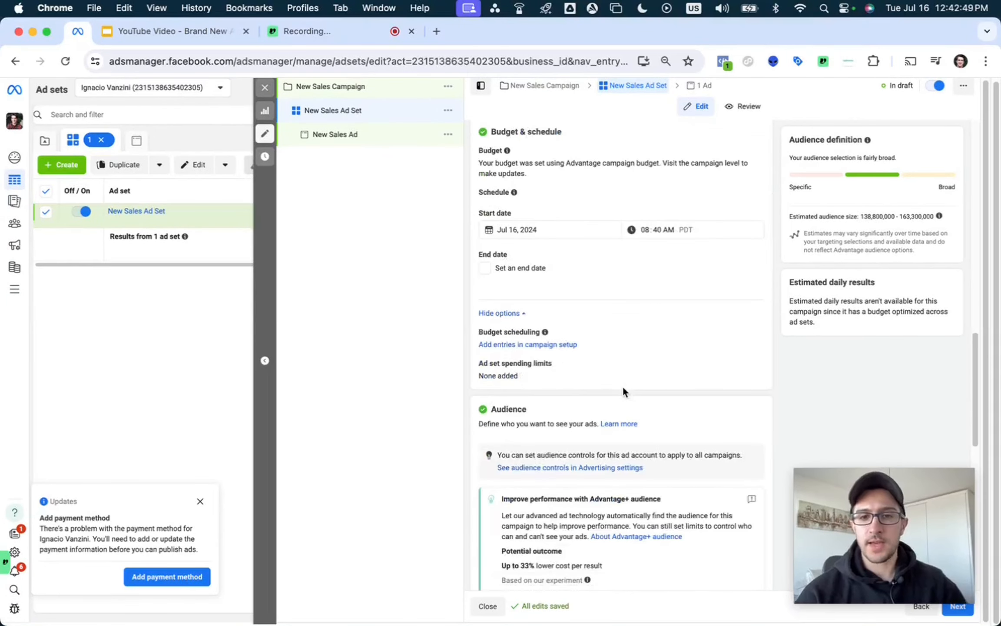
scroll(541, 377, down, 8)
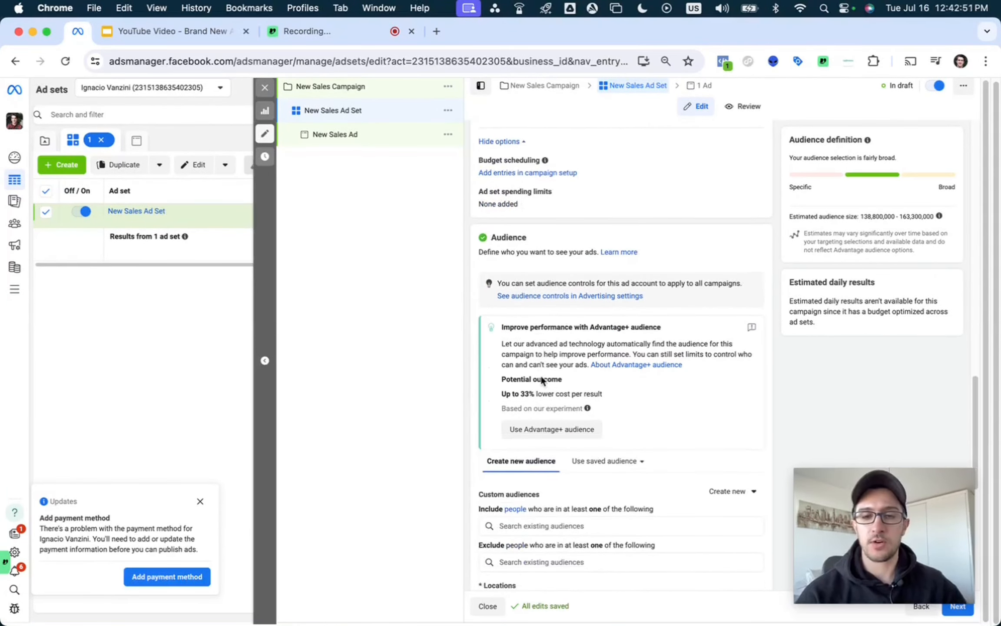
scroll(540, 380, down, 1)
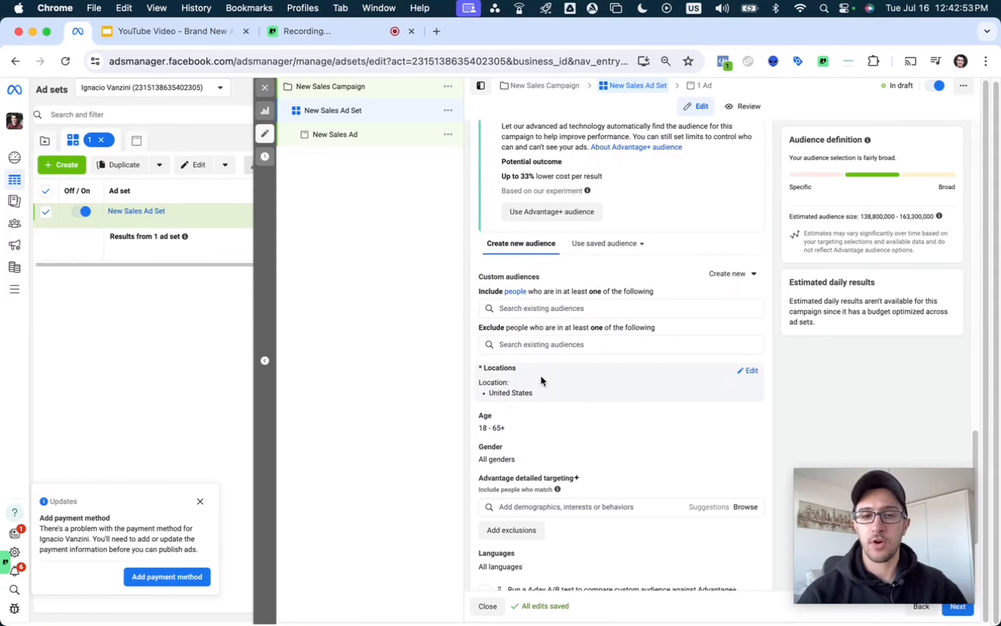
scroll(540, 378, down, 4)
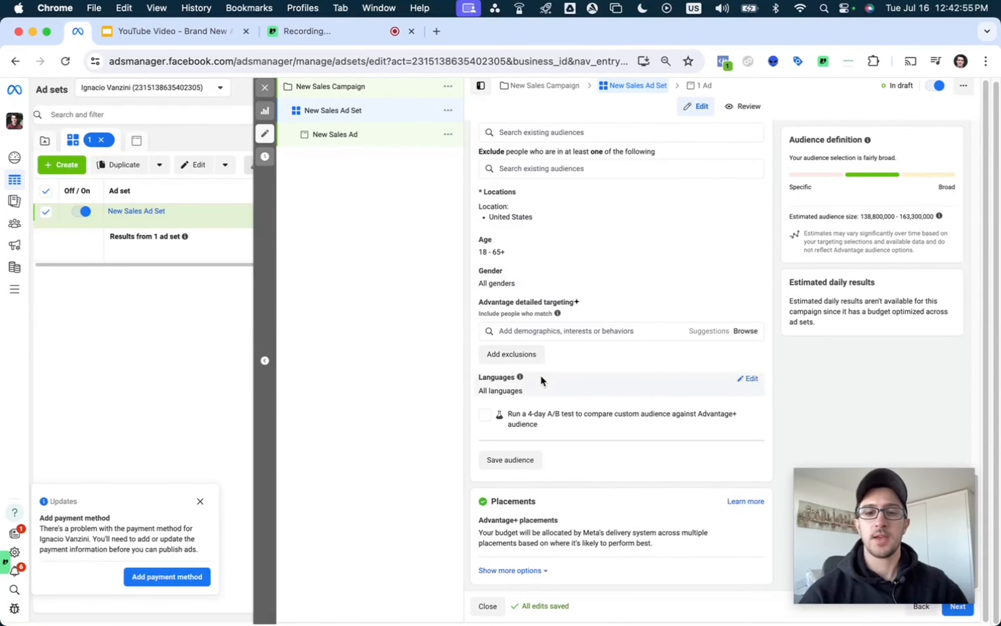
click(338, 146)
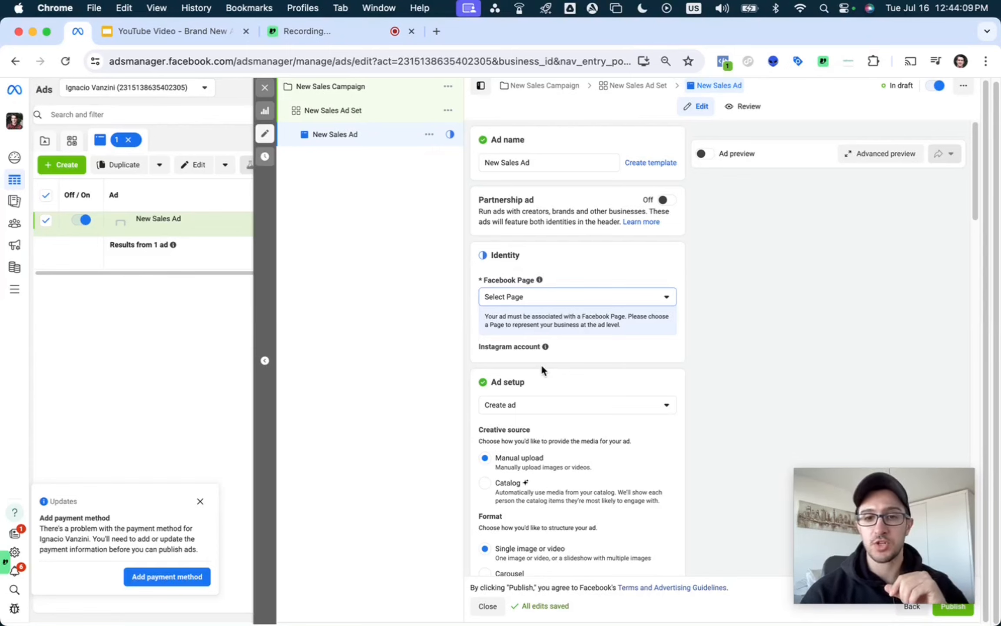
Step: Choose the account image 1.png as the New Sales Ad's media
scroll(541, 363, down, 3)
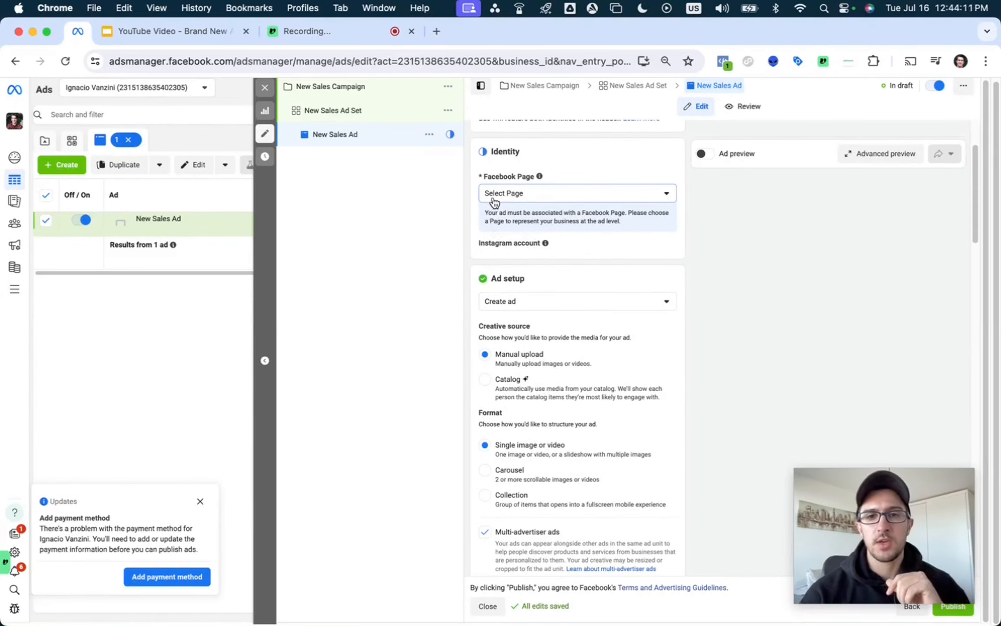
scroll(488, 278, down, 2)
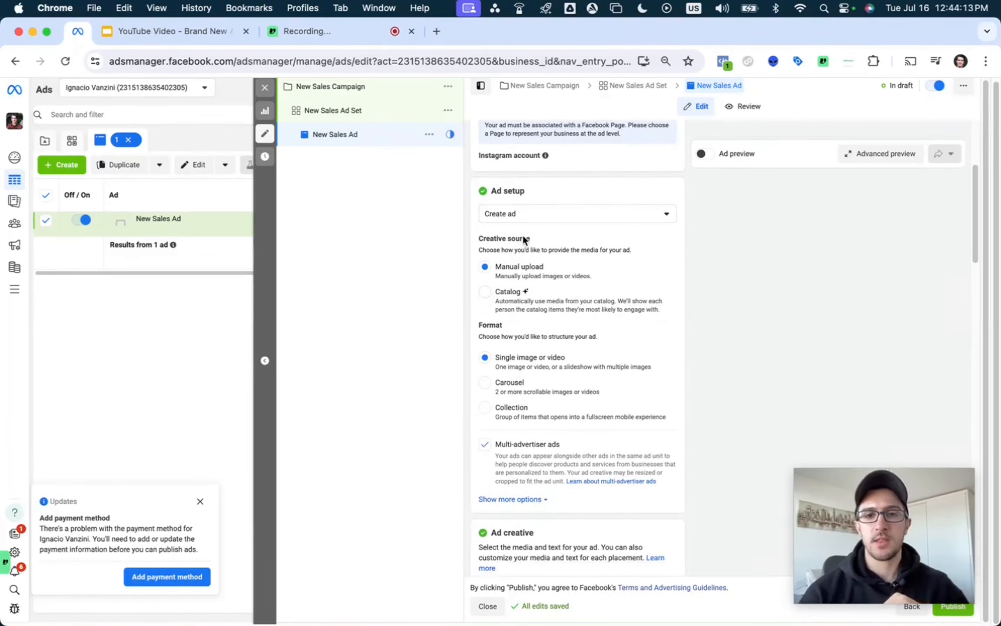
scroll(512, 296, down, 7)
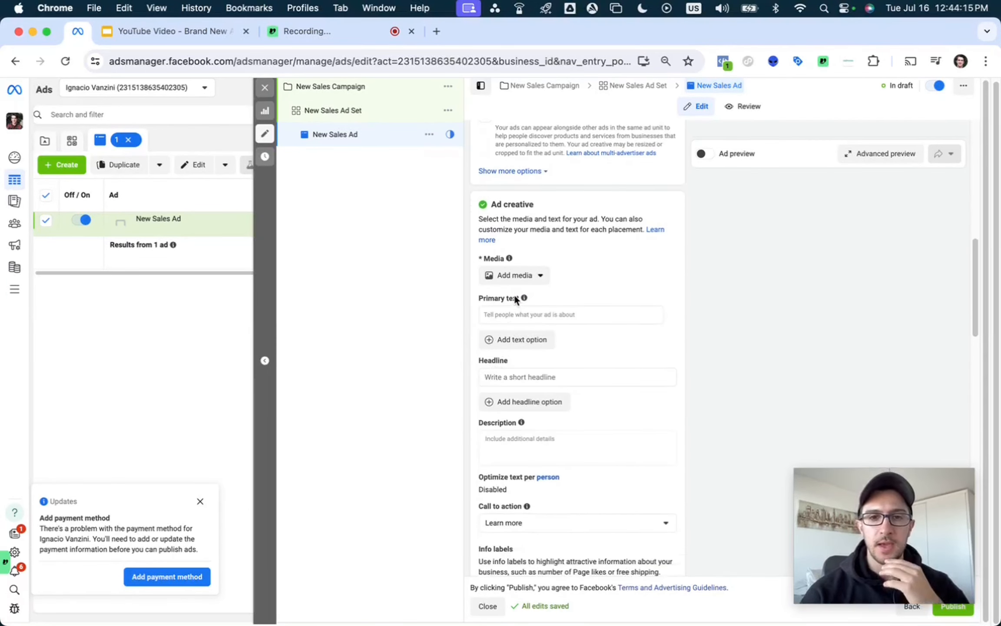
click(515, 275)
click(509, 297)
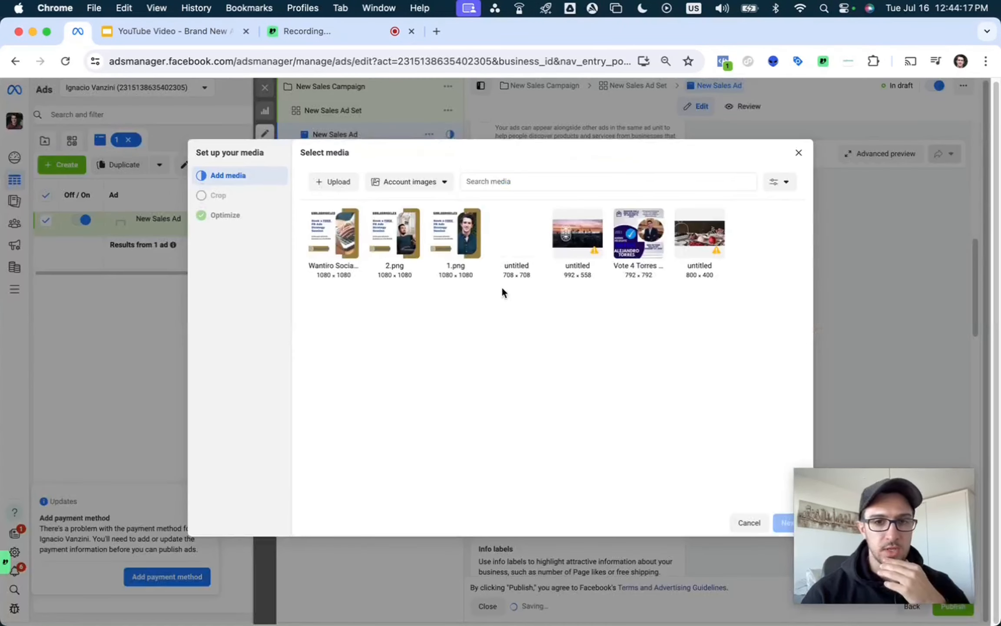
click(452, 237)
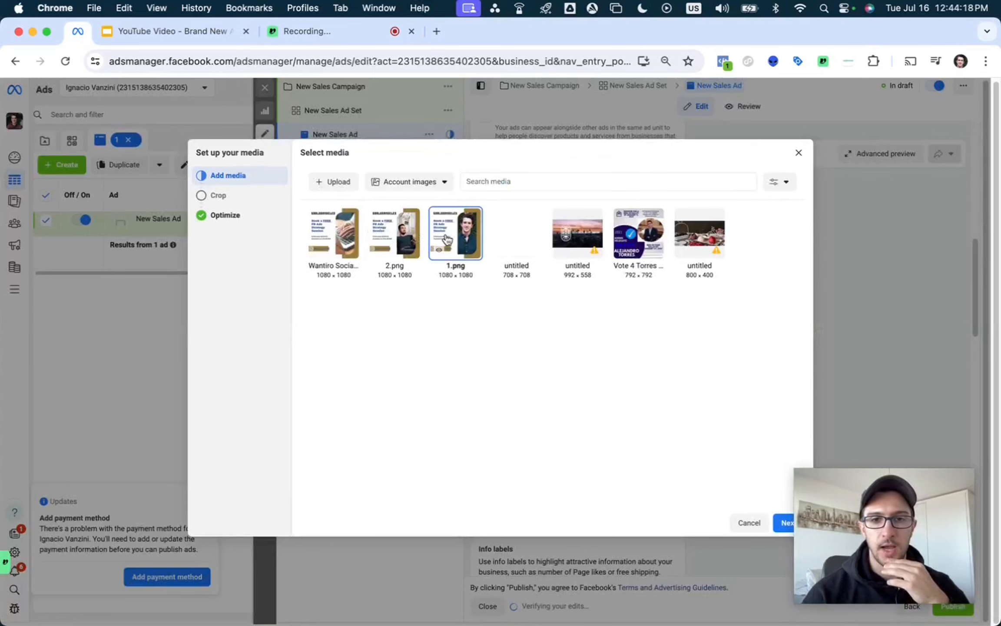
Step: Keep the suggested placement crops, turn off the Add catalog items enhancement and finish the media setup
click(777, 524)
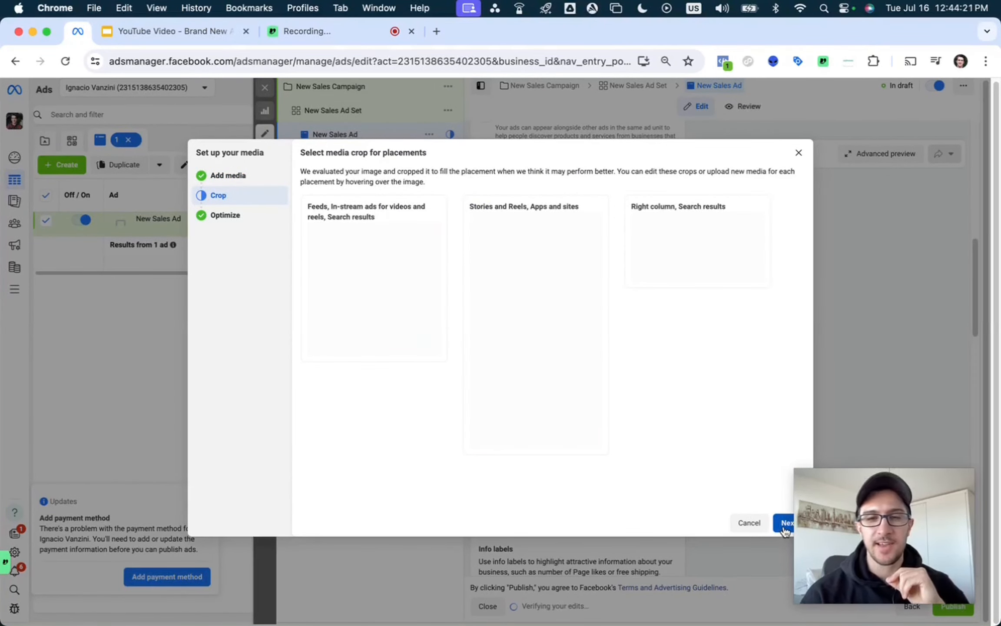
click(784, 524)
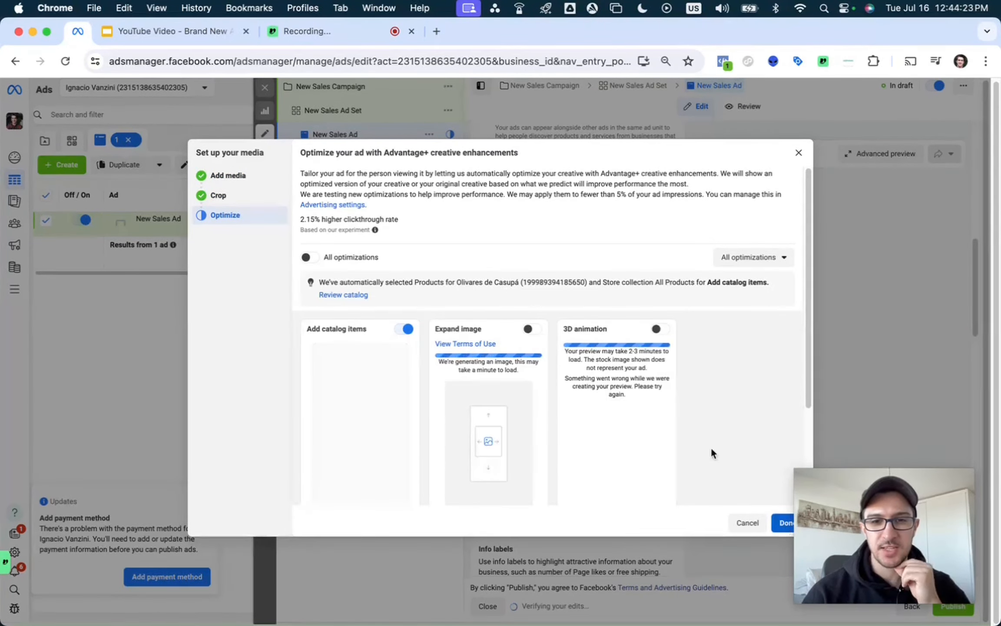
click(406, 328)
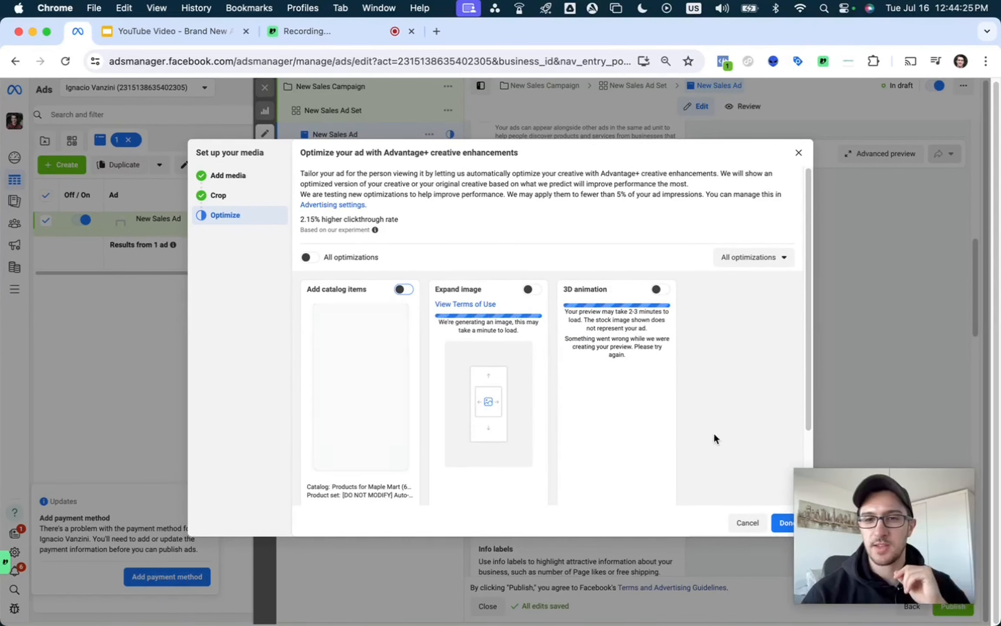
click(785, 522)
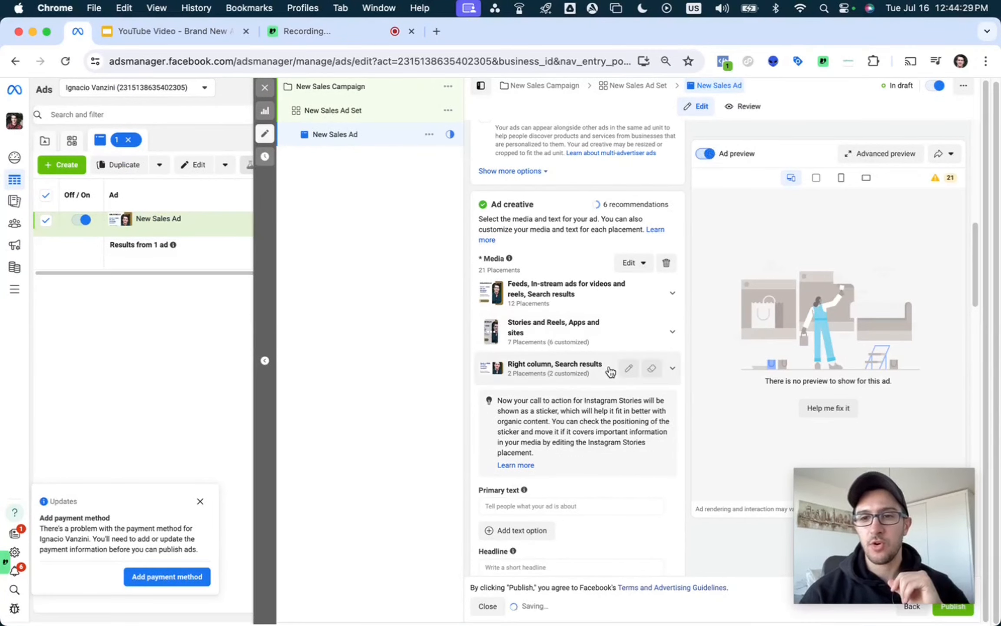
Step: Enter two primary text options for the ad, "Text 1" and "Text 2"
scroll(534, 352, down, 3)
click(511, 376)
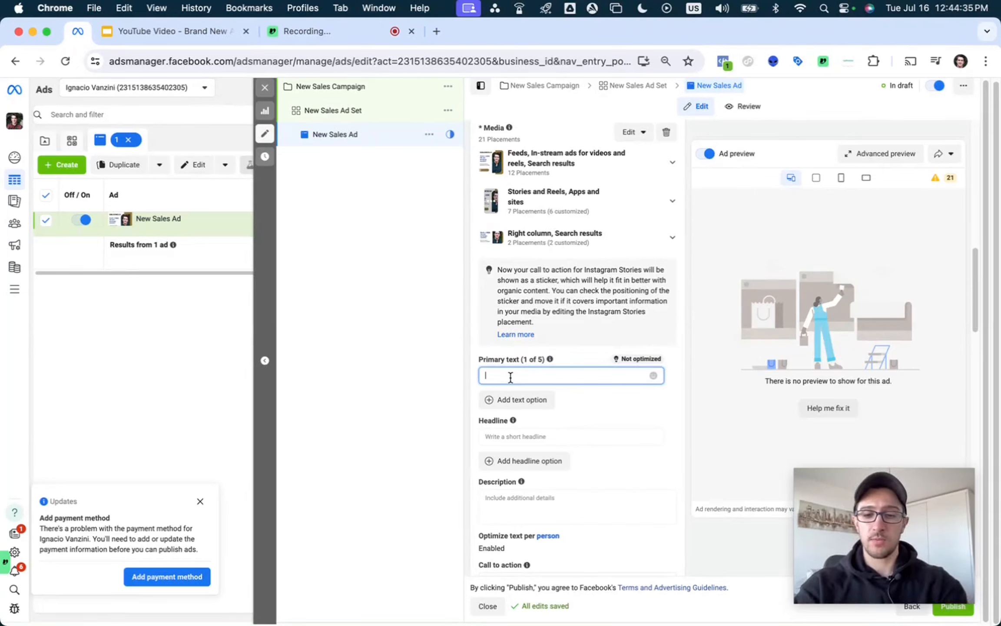
text(Text 1)
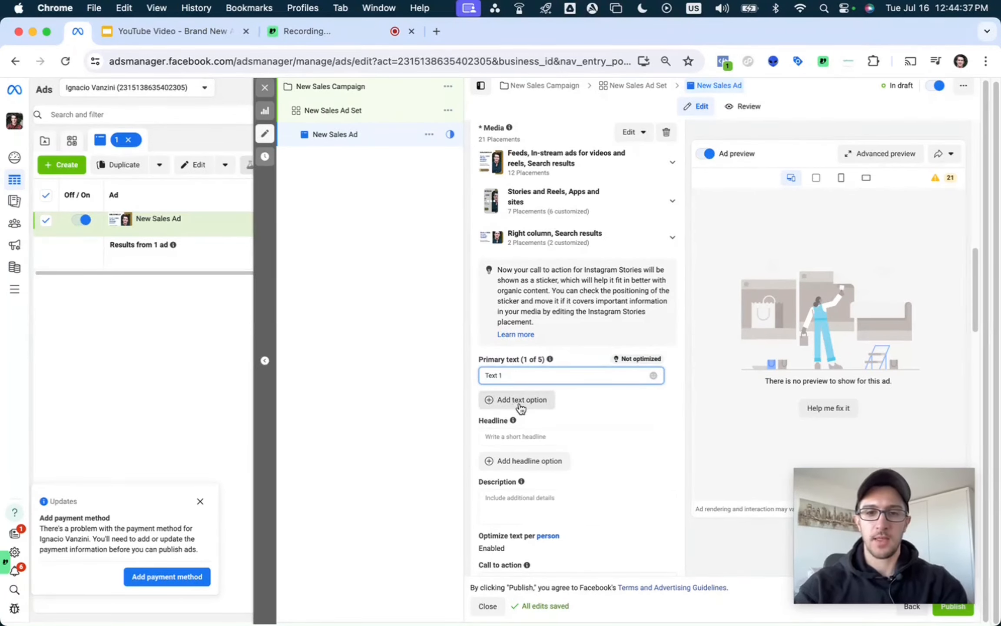
click(519, 404)
text(Tex)
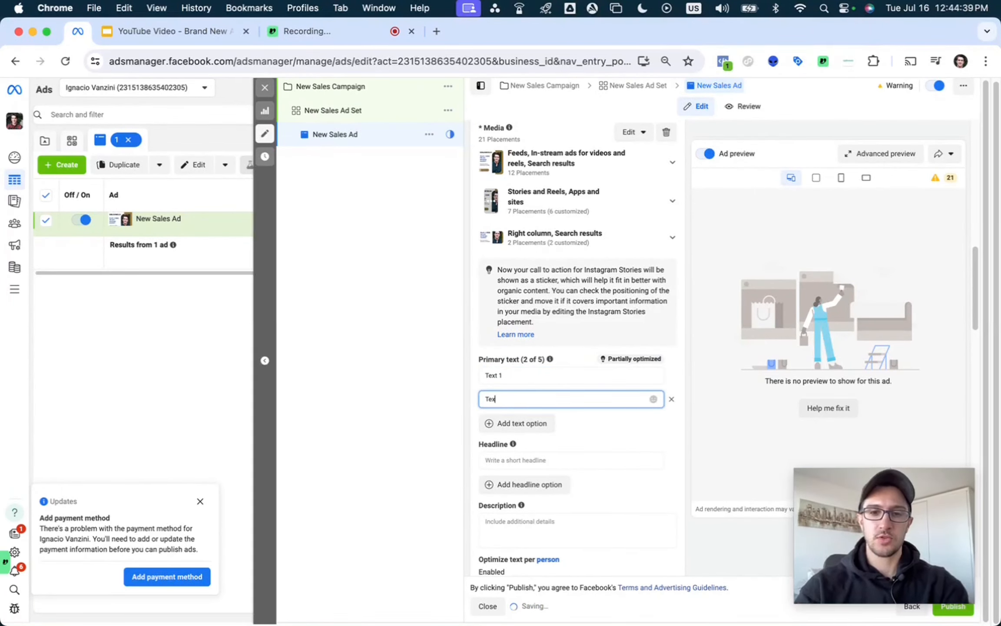
text(t 2)
Step: Enter two headline options for the ad, "Headline #1" and "Headline #2"
click(498, 461)
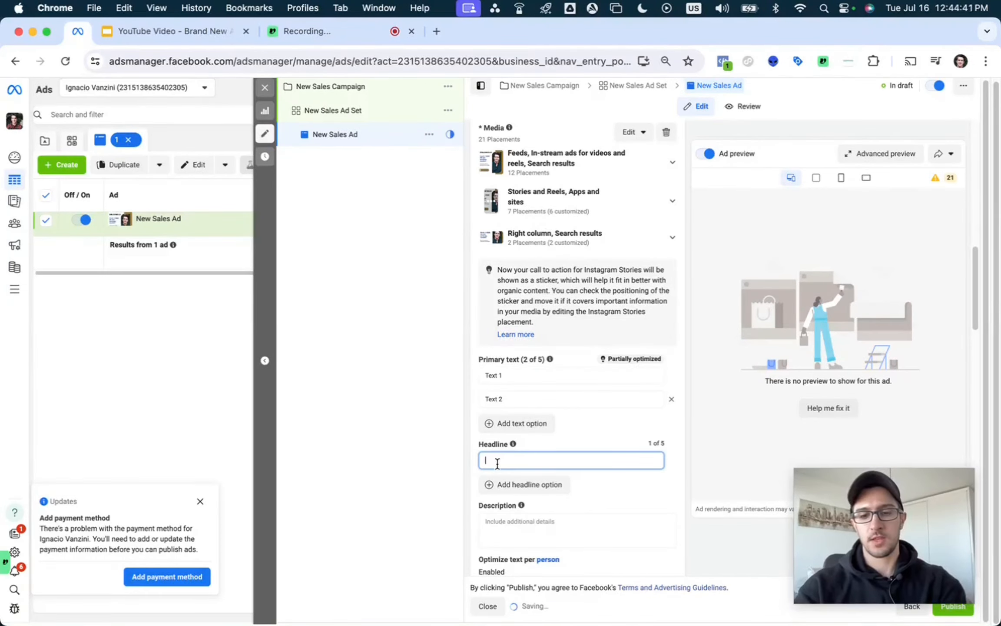
text(Headline #1)
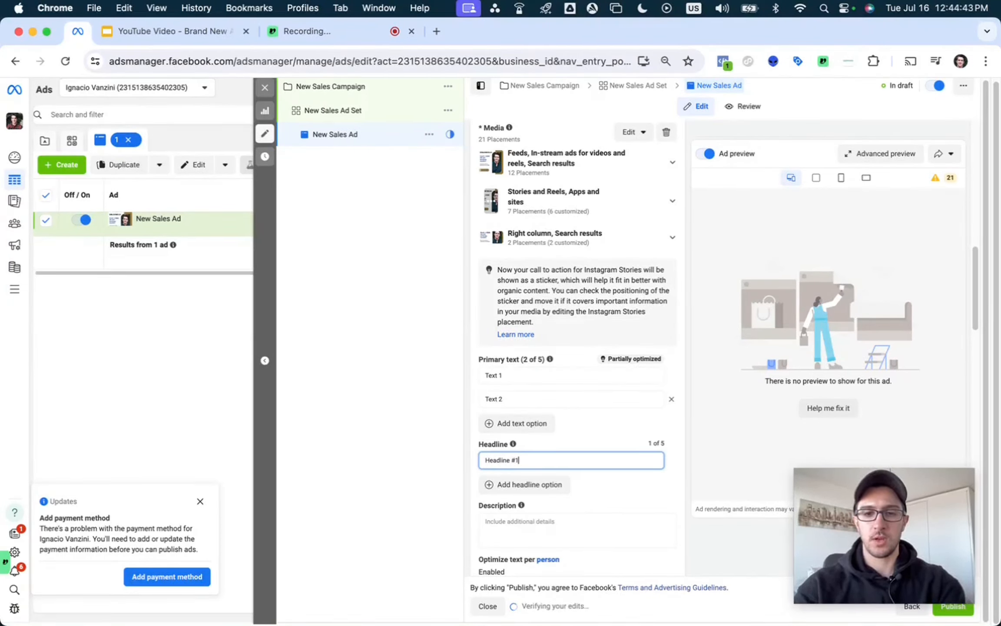
click(499, 485)
text(H)
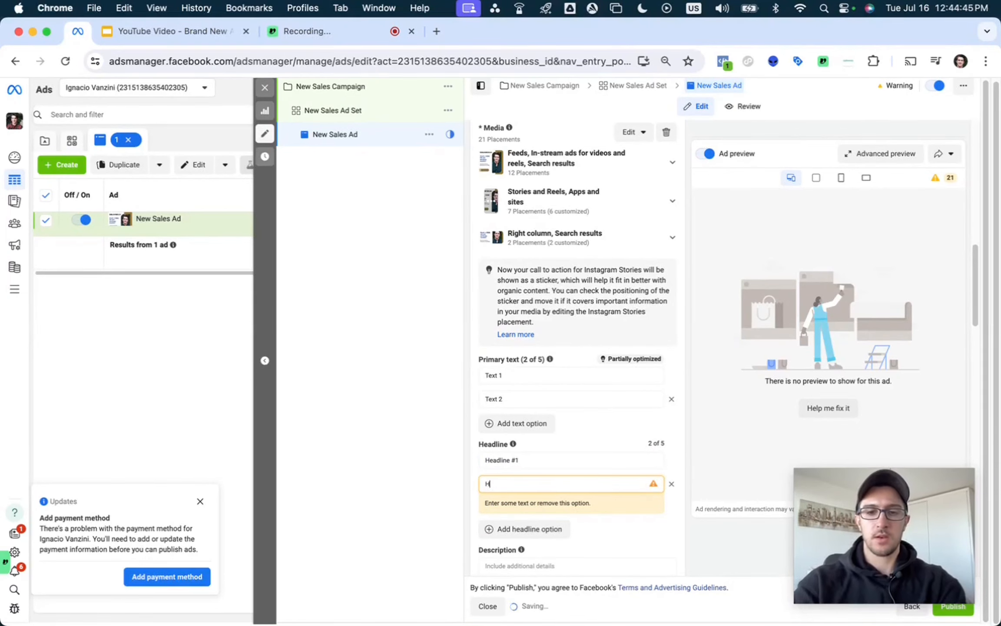
text(eadline #2)
scroll(578, 391, down, 3)
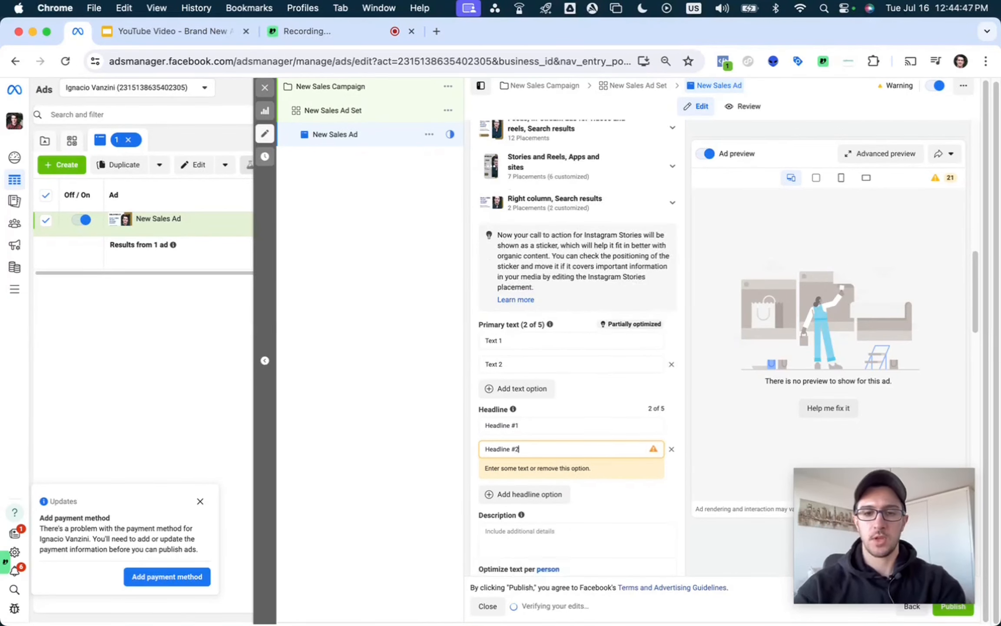
scroll(530, 448, down, 12)
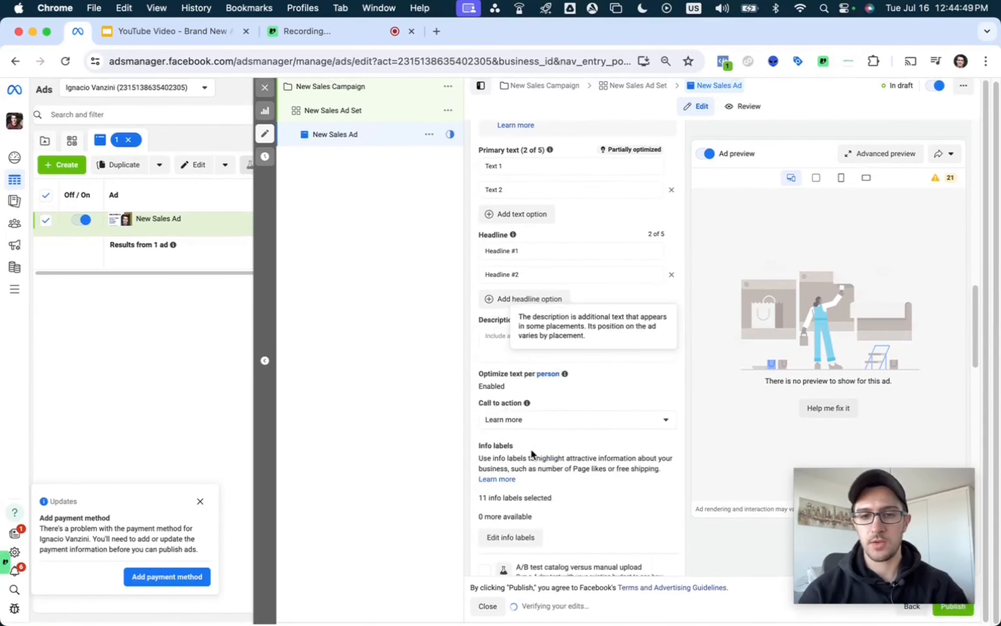
scroll(533, 454, down, 8)
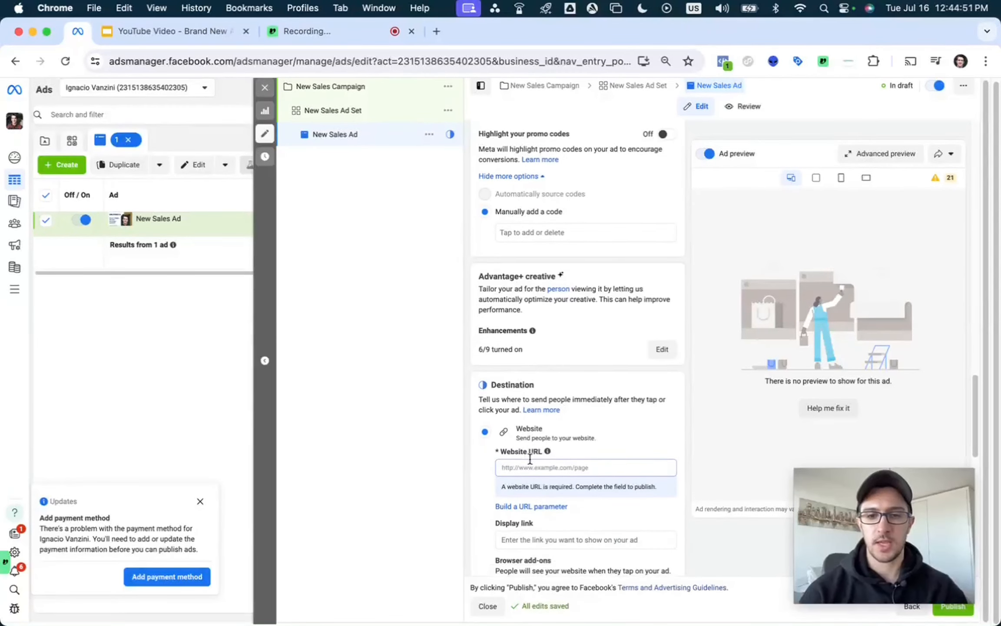
click(527, 467)
text(ww)
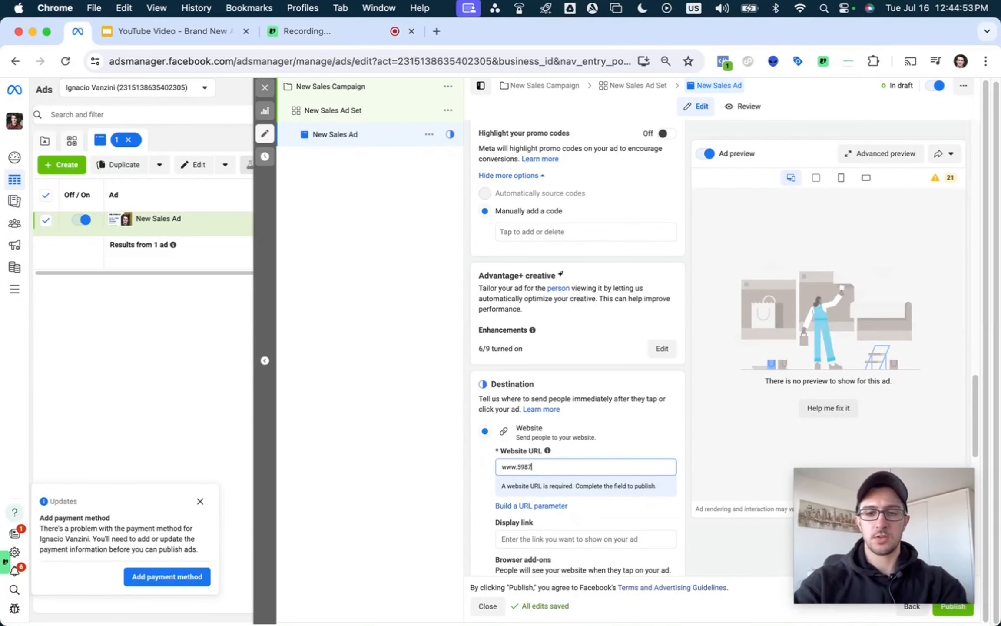
text(w.598losangeles.com)
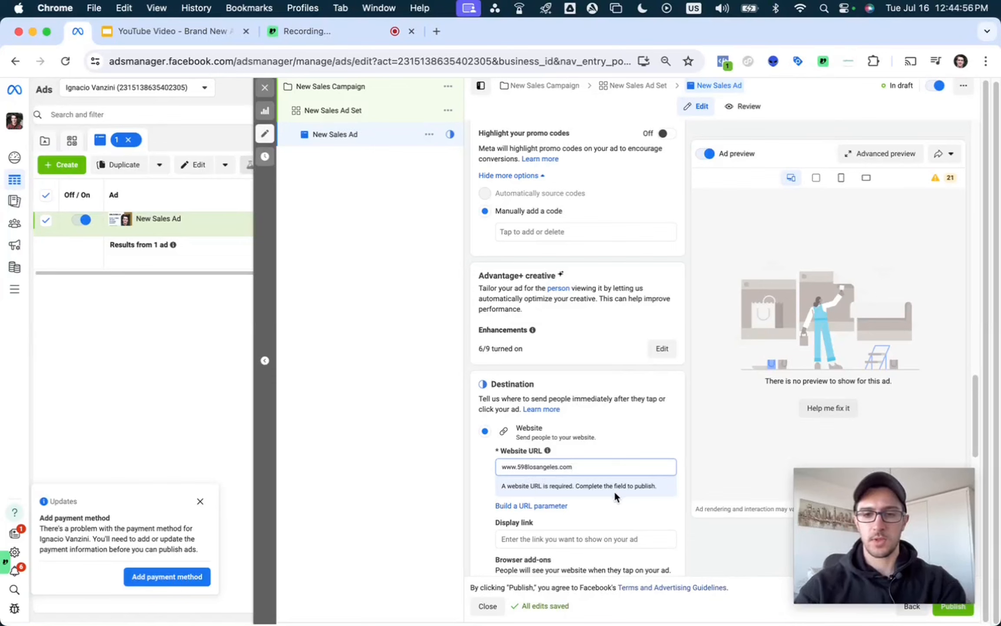
click(614, 491)
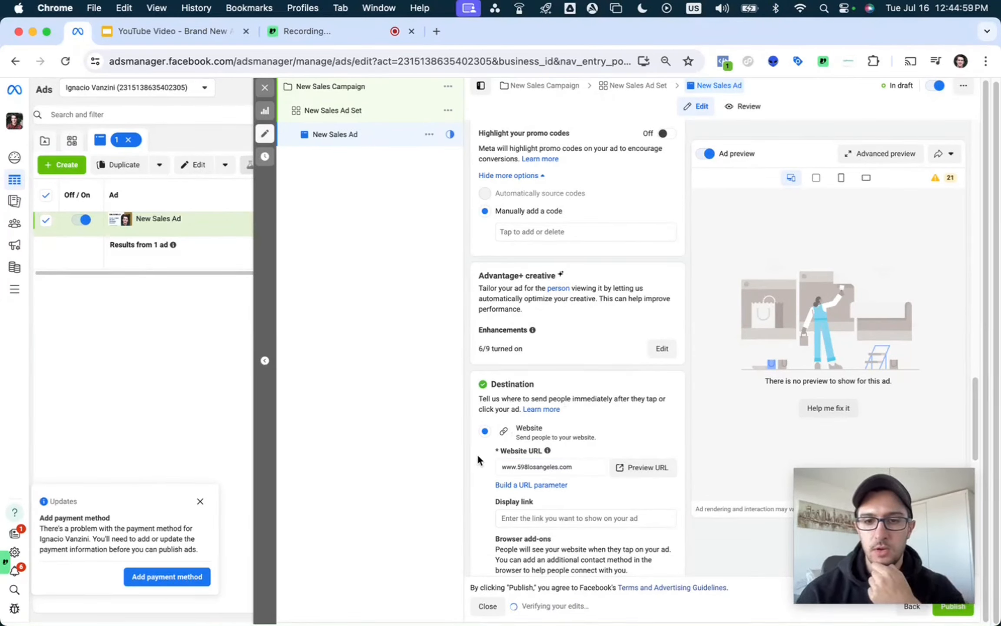
Step: Review the ad creative settings and switch the ad preview off and back on to check it
scroll(592, 334, up, 5)
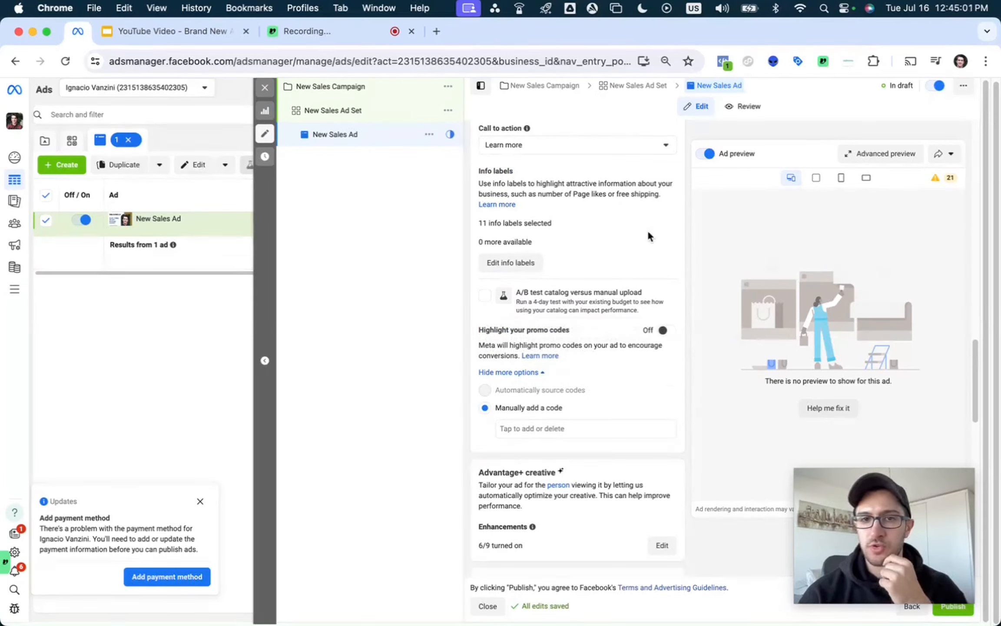
scroll(648, 230, up, 7)
scroll(606, 291, up, 9)
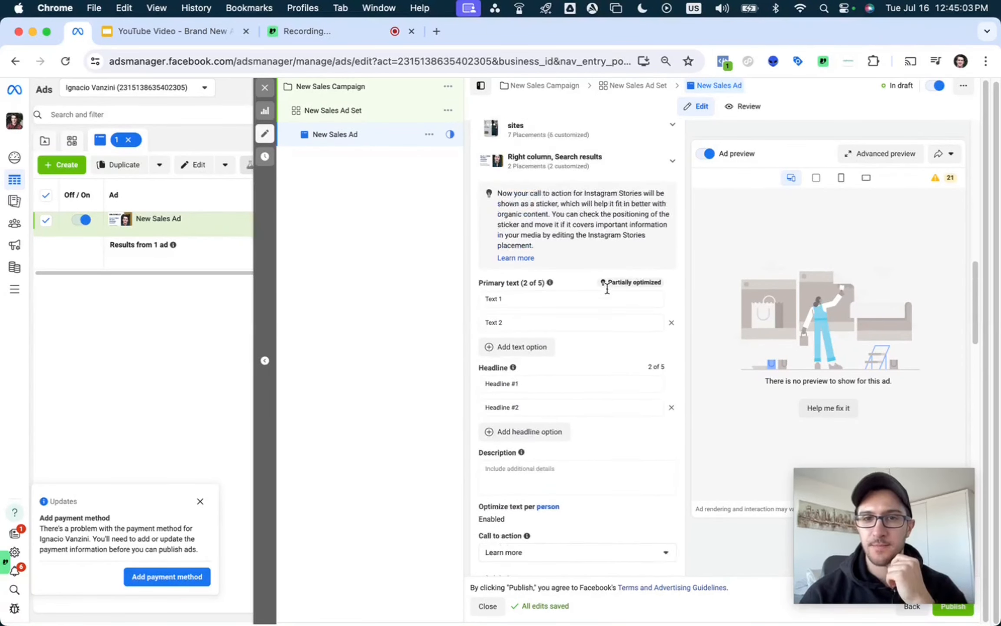
scroll(770, 345, down, 2)
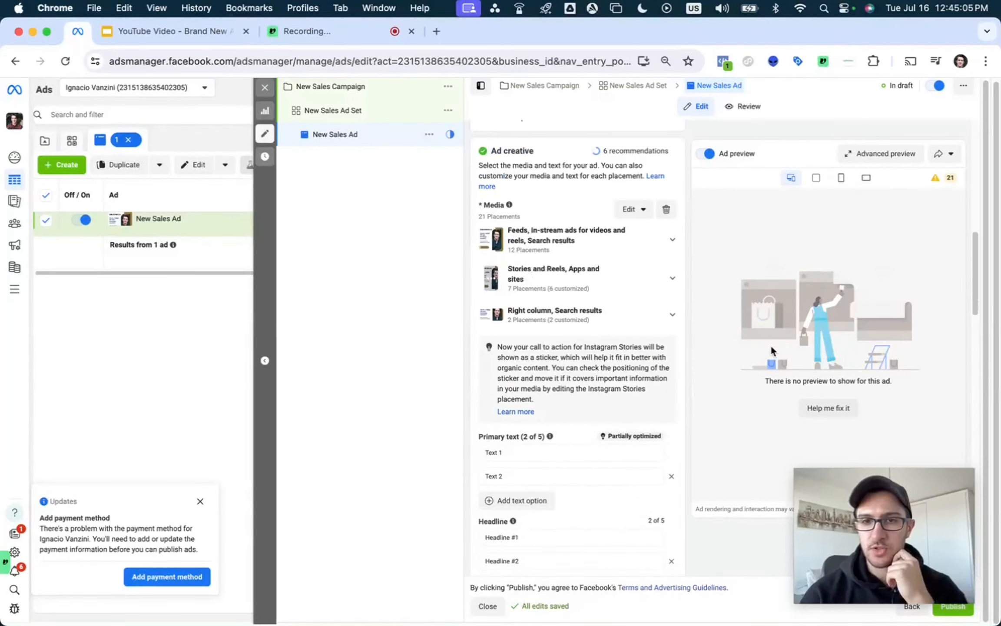
click(706, 154)
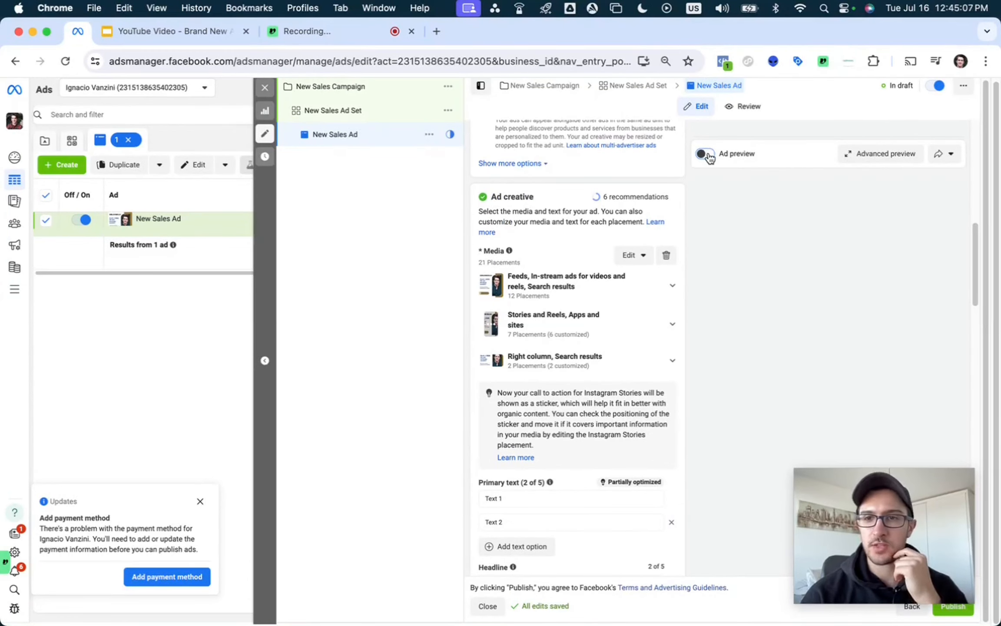
click(706, 153)
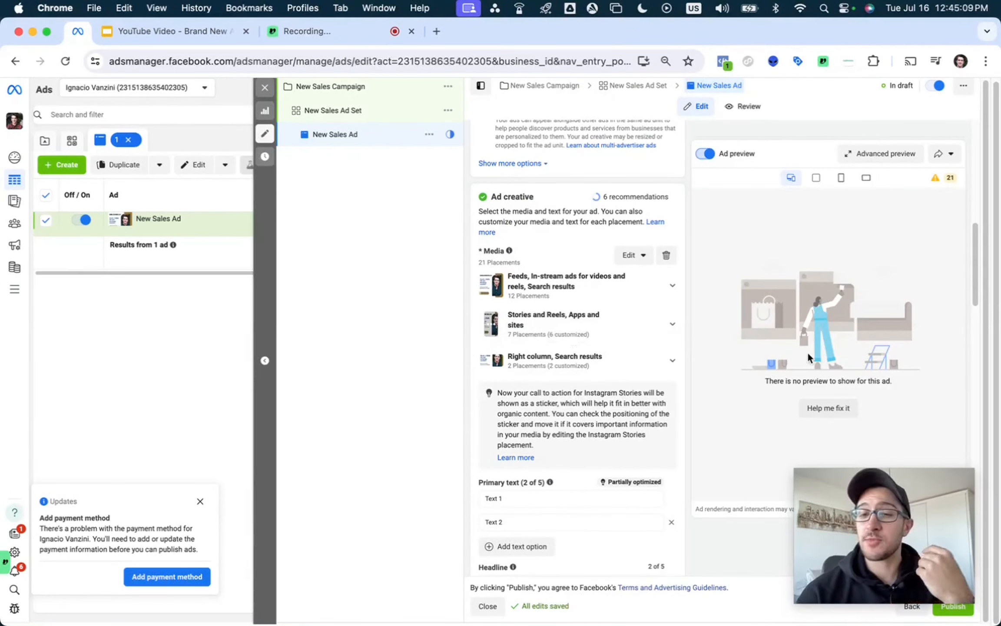
Step: Open the URL parameter builder from the ad's Tracking section
scroll(616, 380, down, 10)
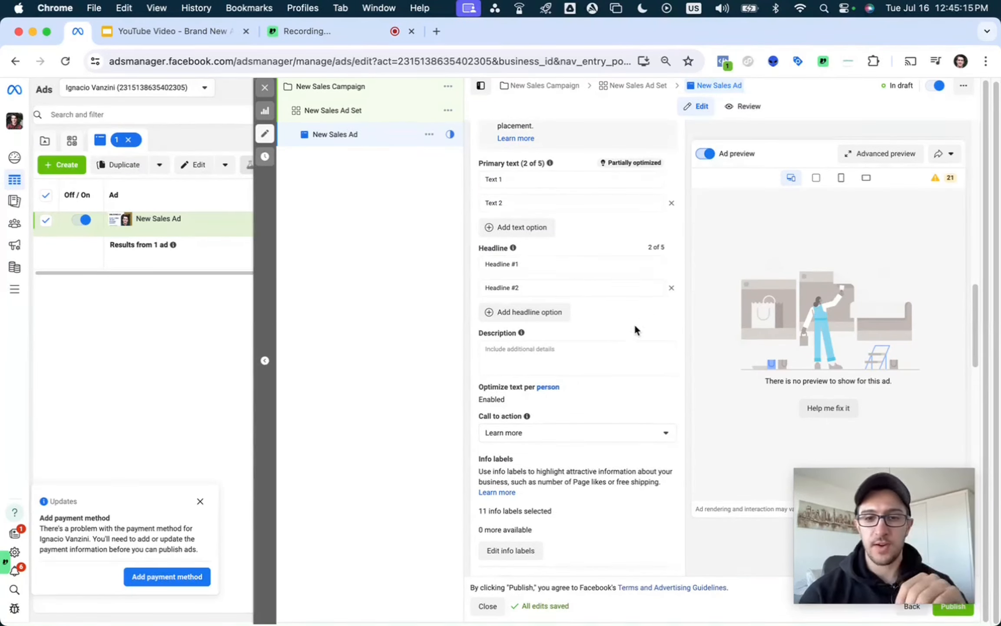
scroll(635, 326, down, 15)
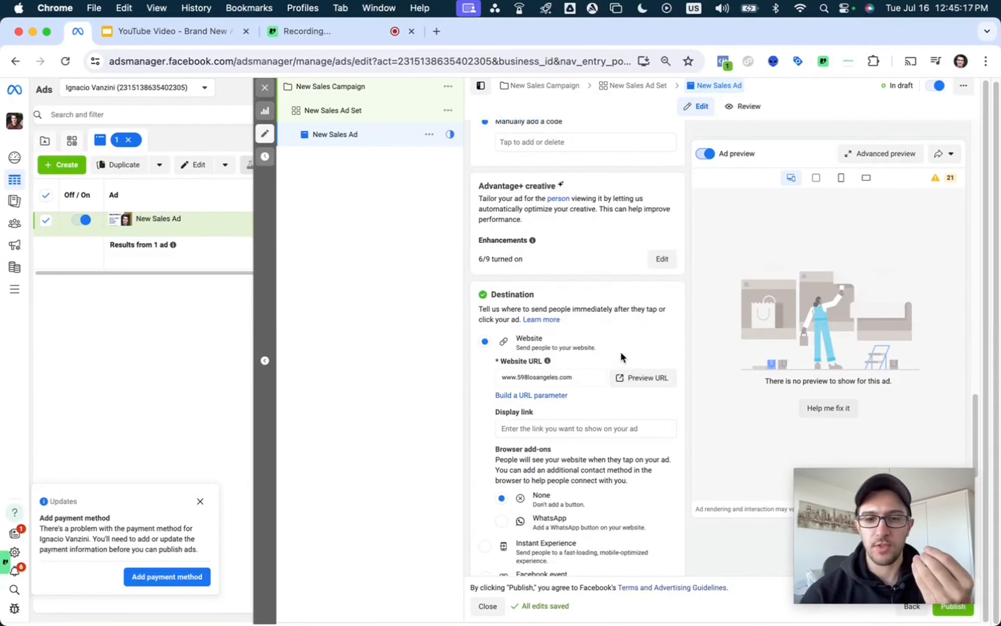
scroll(620, 350, down, 13)
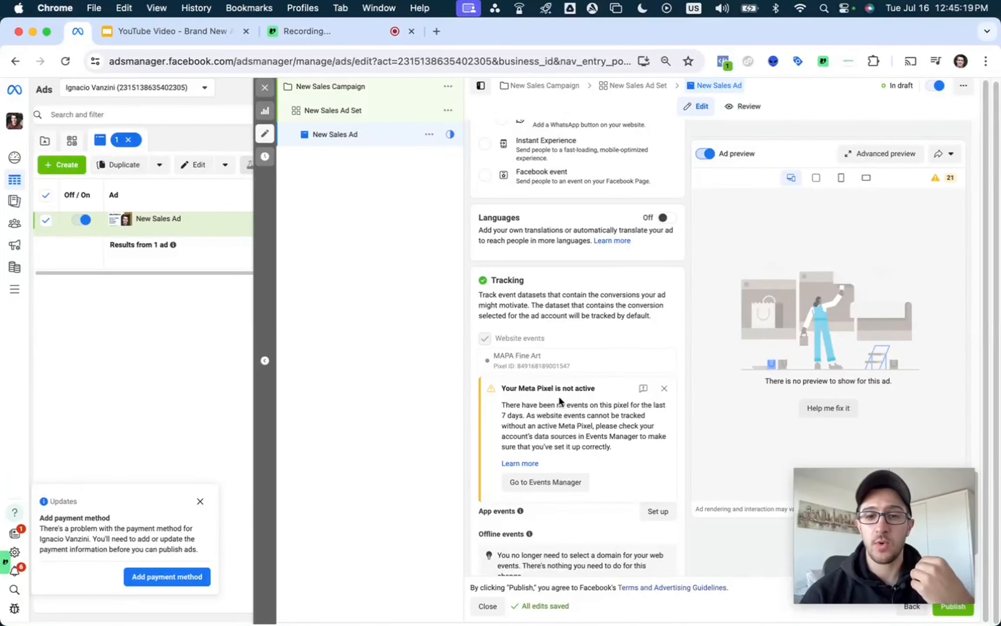
scroll(559, 399, down, 3)
click(517, 531)
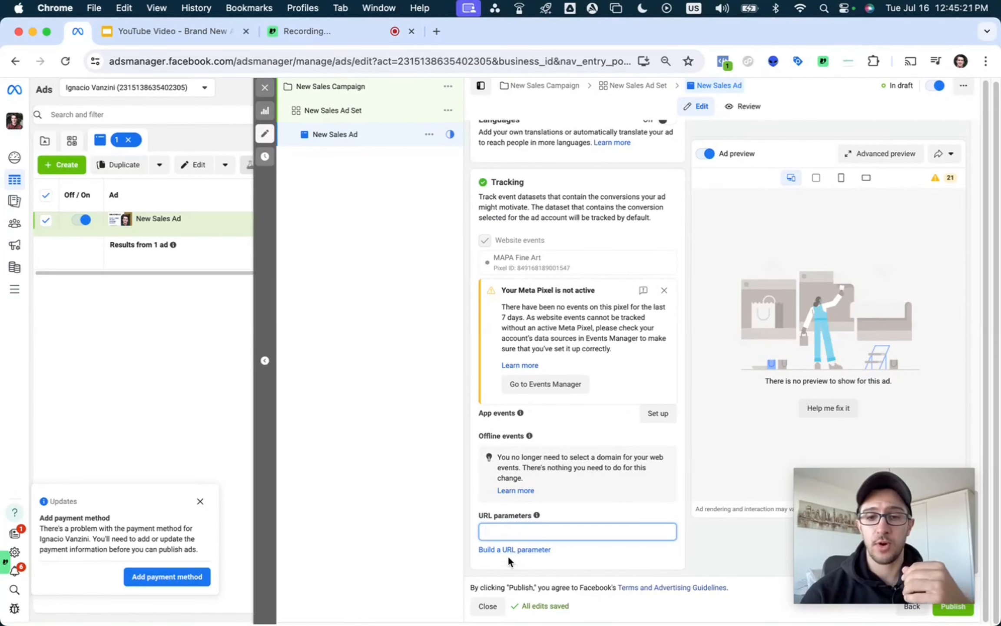
click(508, 549)
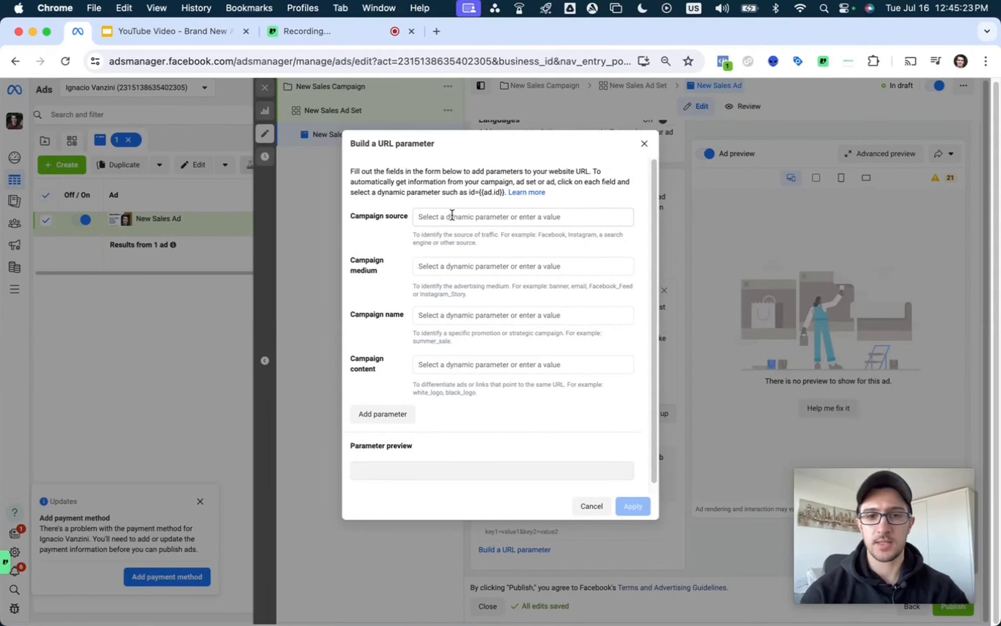
Step: Set the campaign source parameter to {{site_source_name}} and the campaign medium to {{adset.name}}
click(452, 215)
text(source)
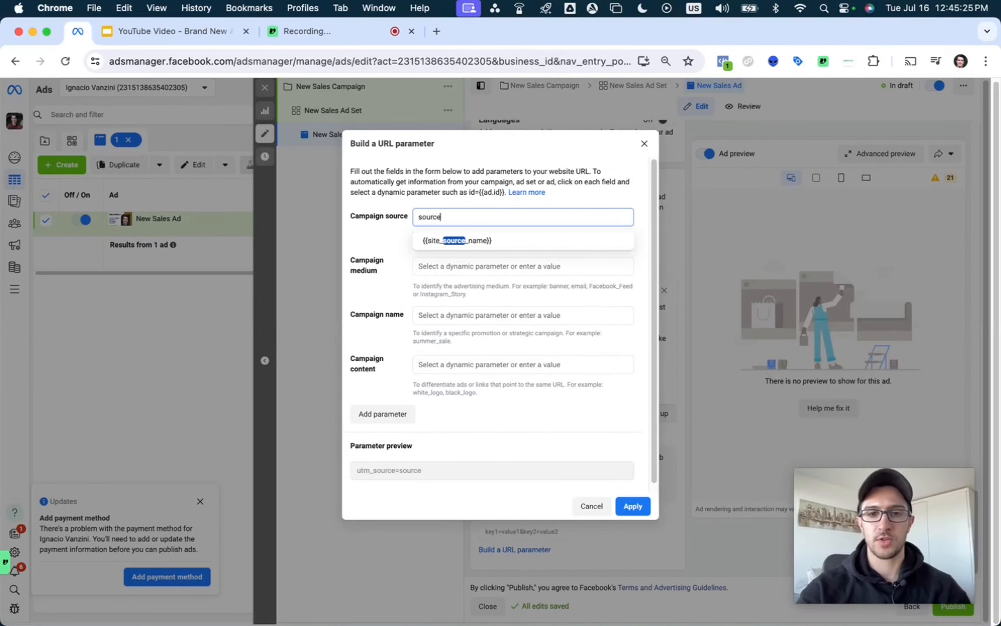
key(Return)
key(Tab)
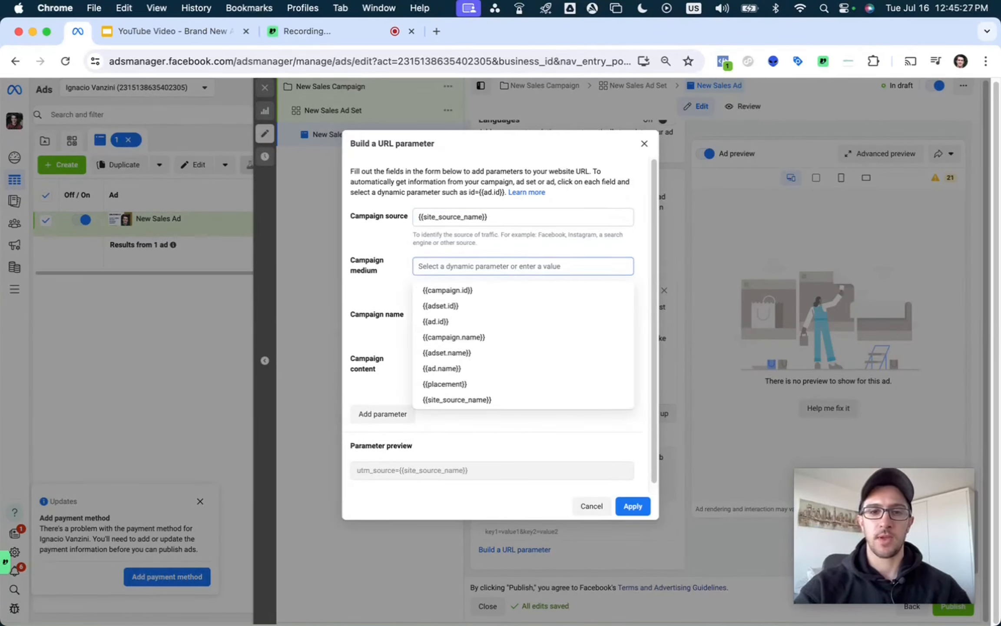
text(name)
key(Down)
key(Down)
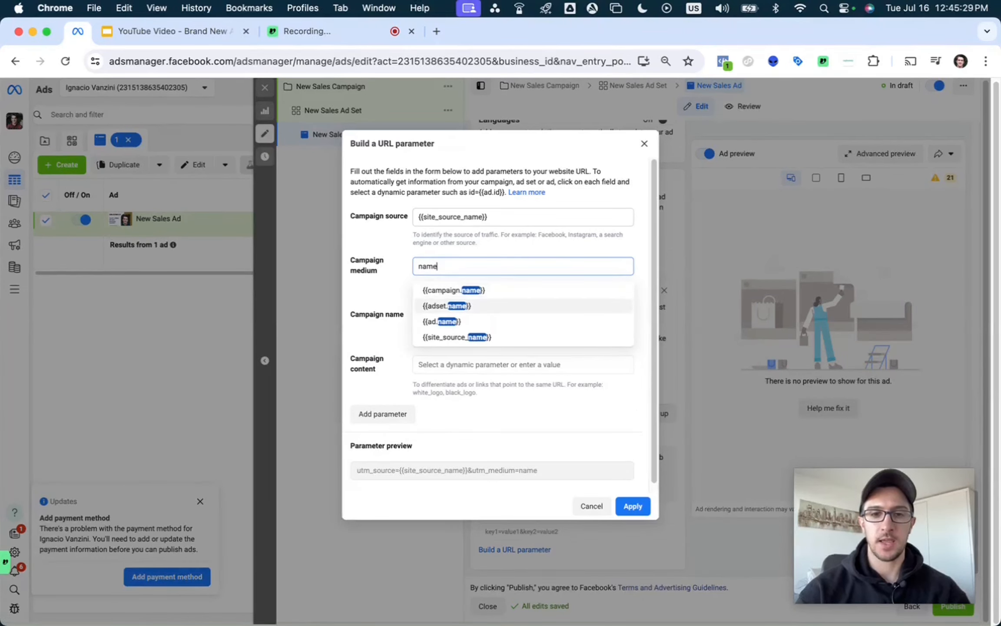
key(Return)
Step: Set the campaign name parameter to {{campaign.name}} and the campaign content parameter to {{ad.name}}
key(Tab)
text(name)
key(Down)
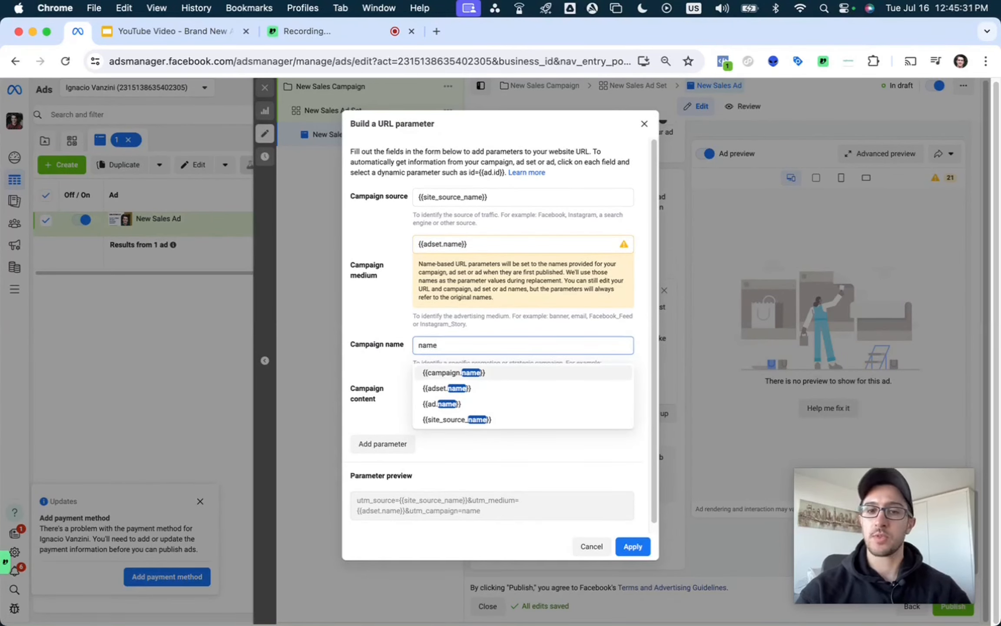
key(Return)
key(Tab)
text(name)
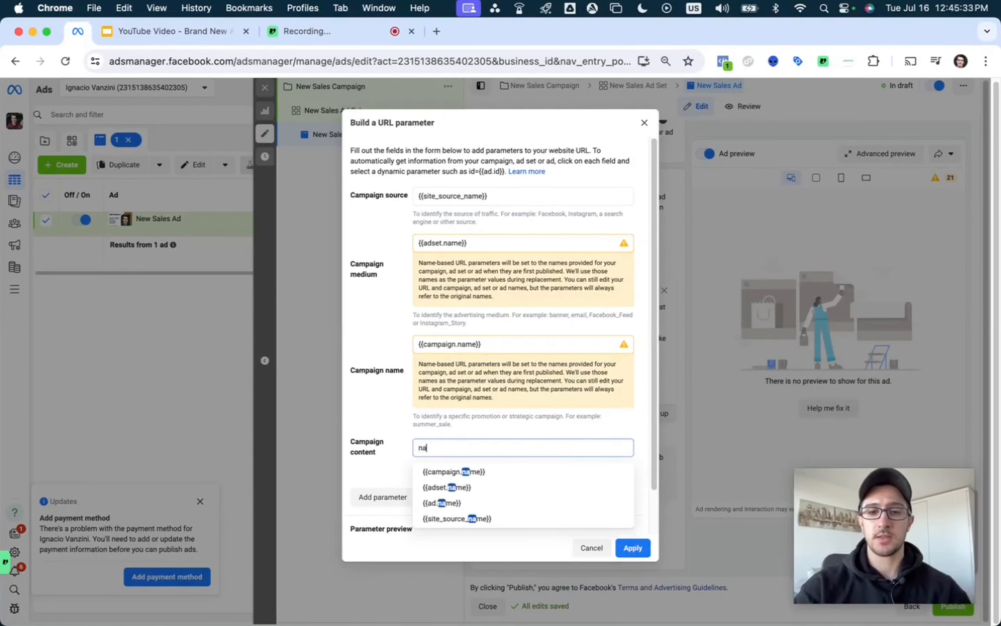
key(Down)
key(Down)
key(Down)
key(Return)
Step: Add a custom parameter utm_placement with the value {{placement}} and apply the URL parameters to the ad
scroll(443, 250, down, 3)
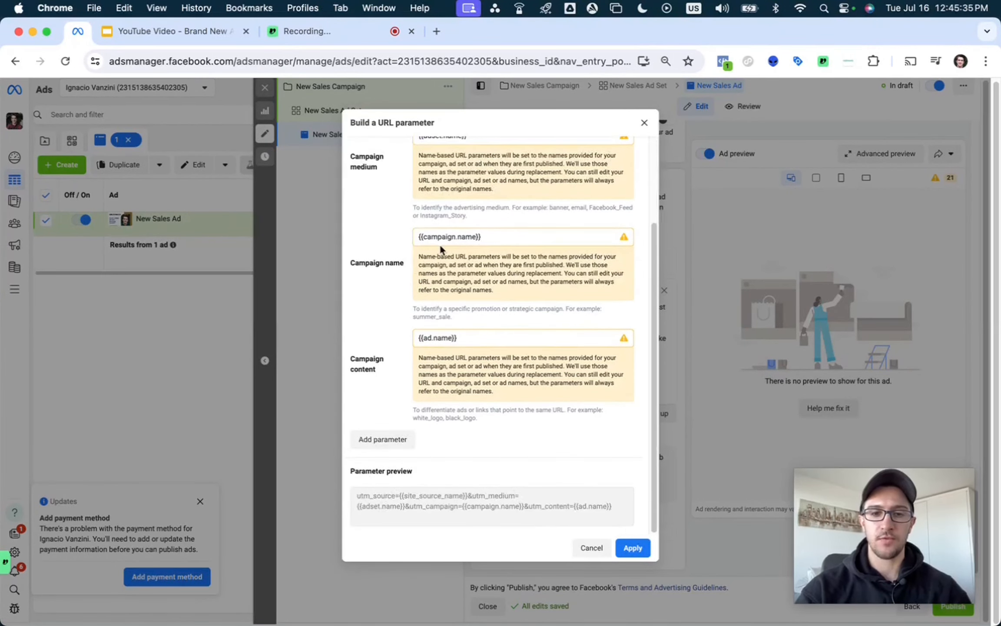
click(392, 448)
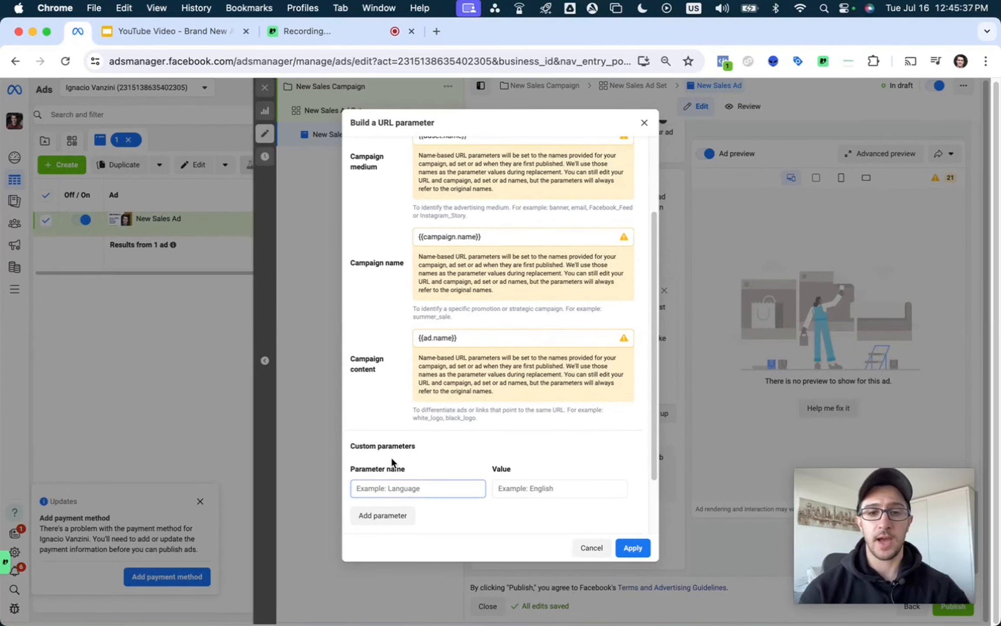
text(utm_pl)
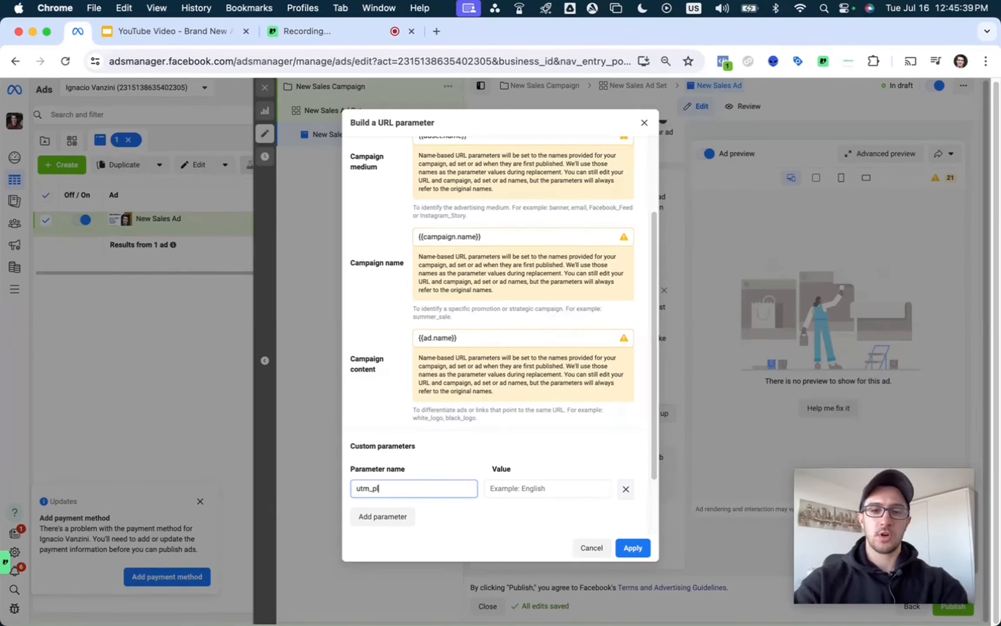
text(acement)
key(Tab)
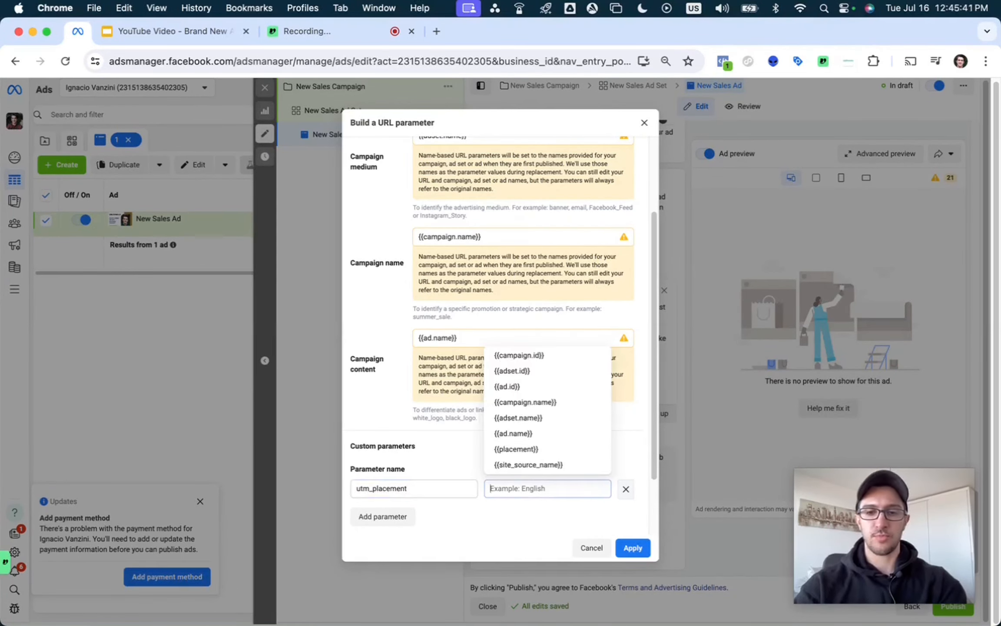
text(place)
click(540, 470)
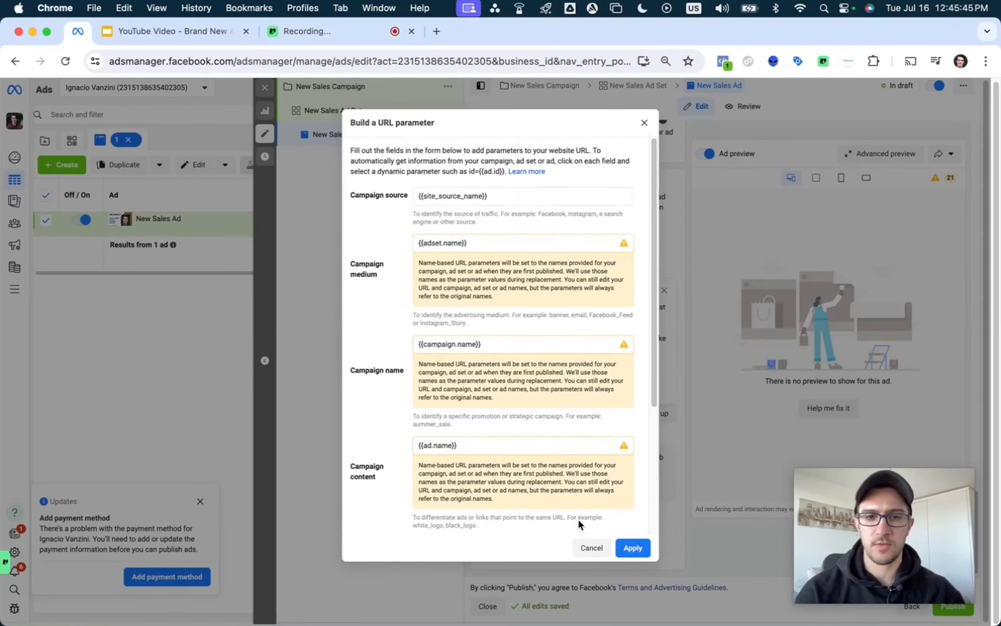
scroll(578, 521, down, 5)
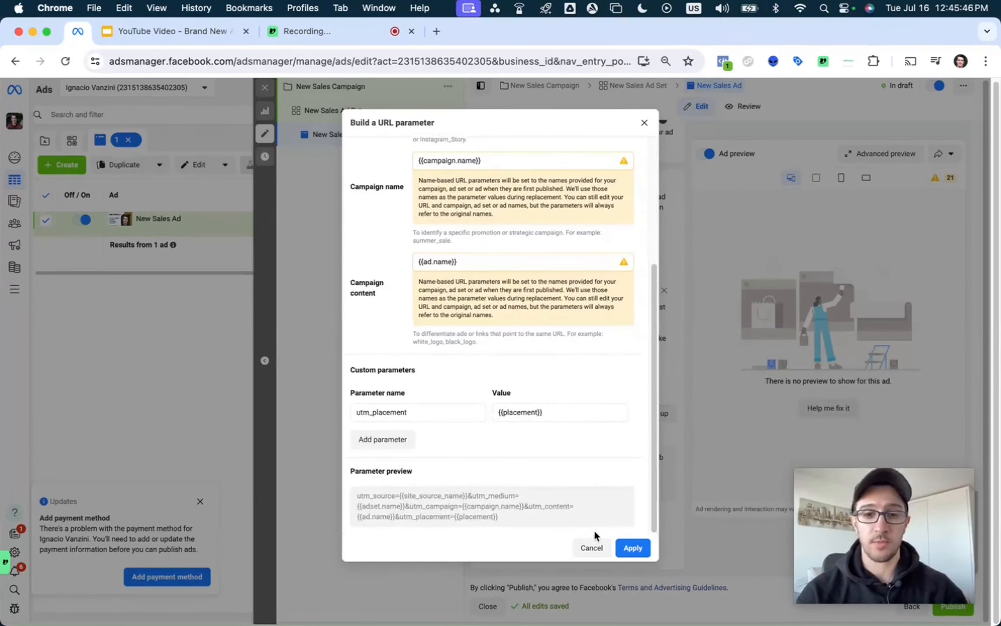
click(632, 549)
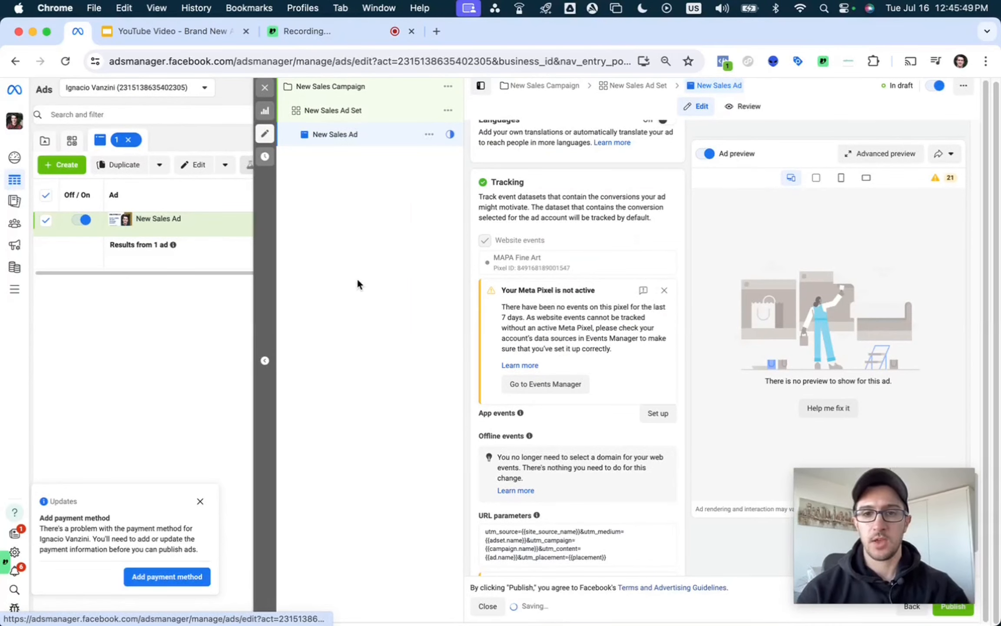
Step: Rename the New Sales Ad as Static_Ad #1_7.16
click(376, 133)
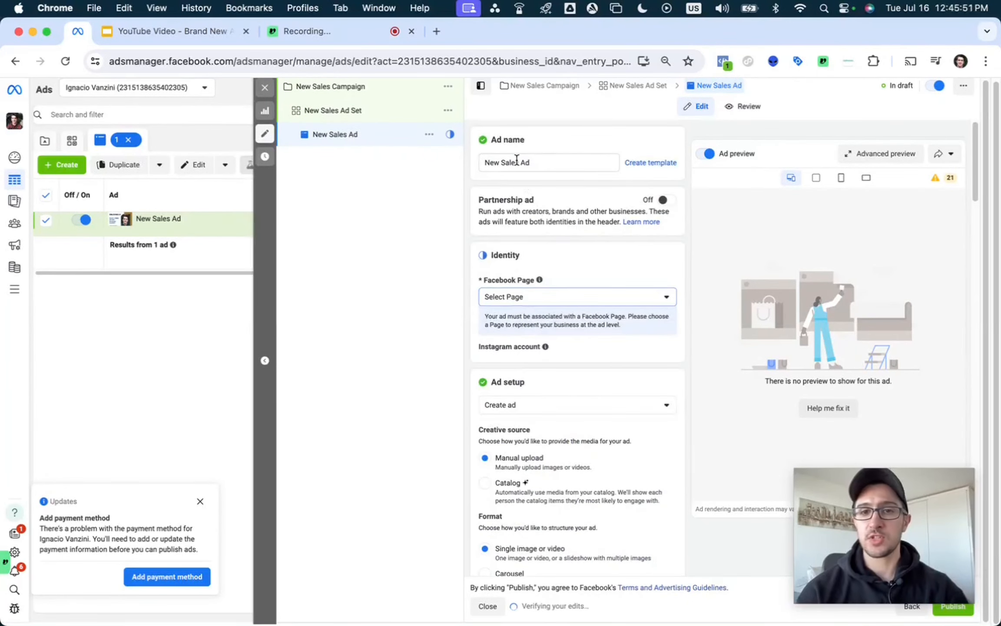
triple_click(516, 161)
key(BackSpace)
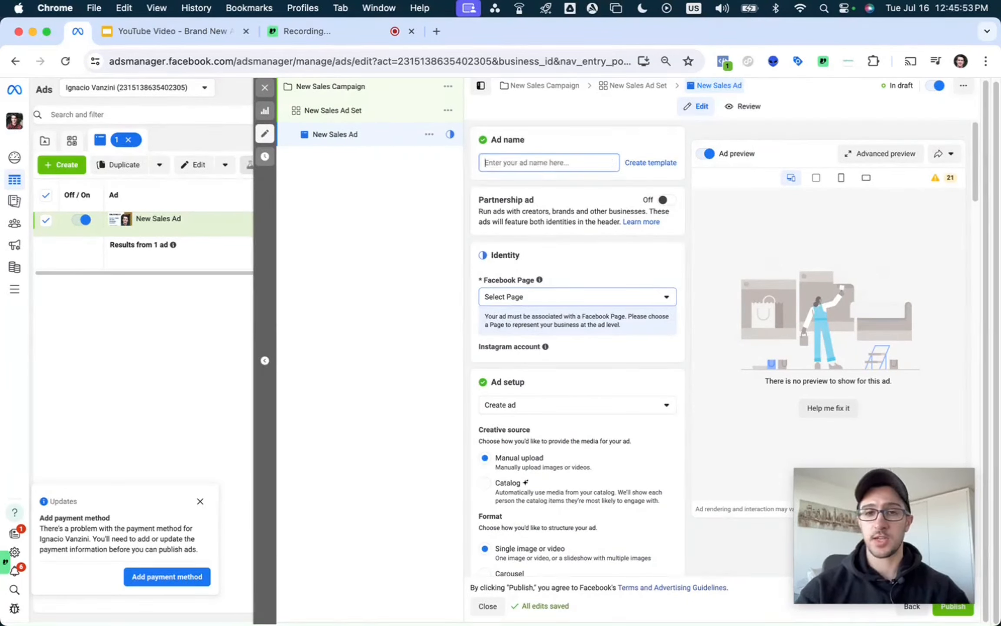
text(S)
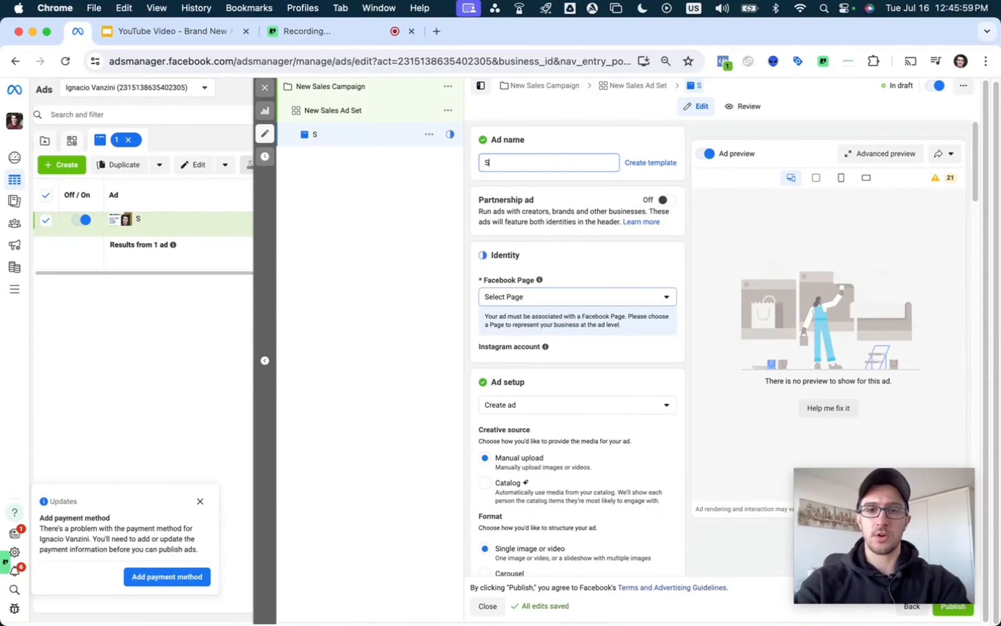
text(tatic_H)
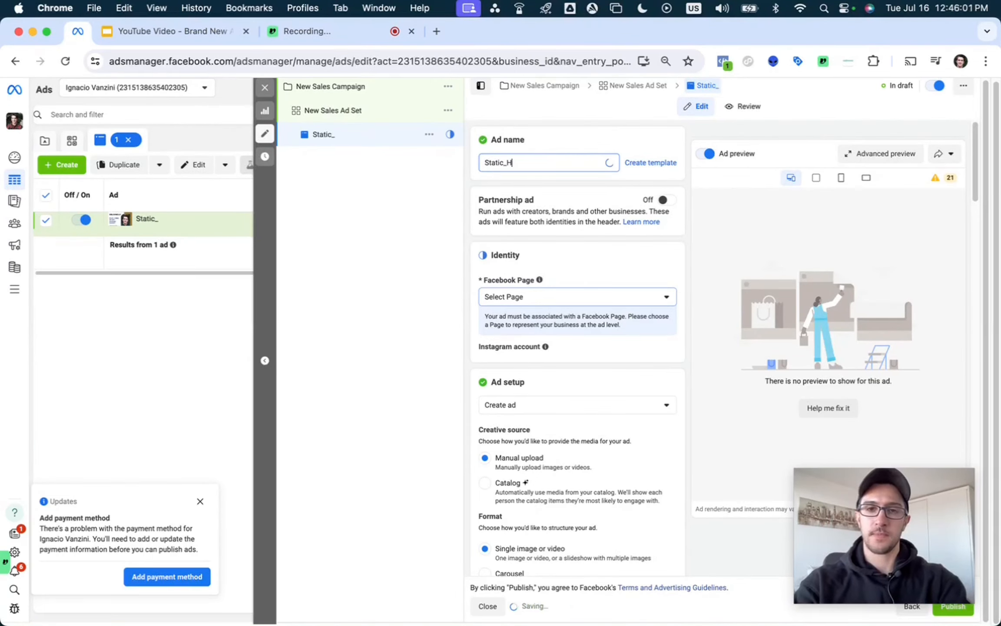
text(Ad #1_)
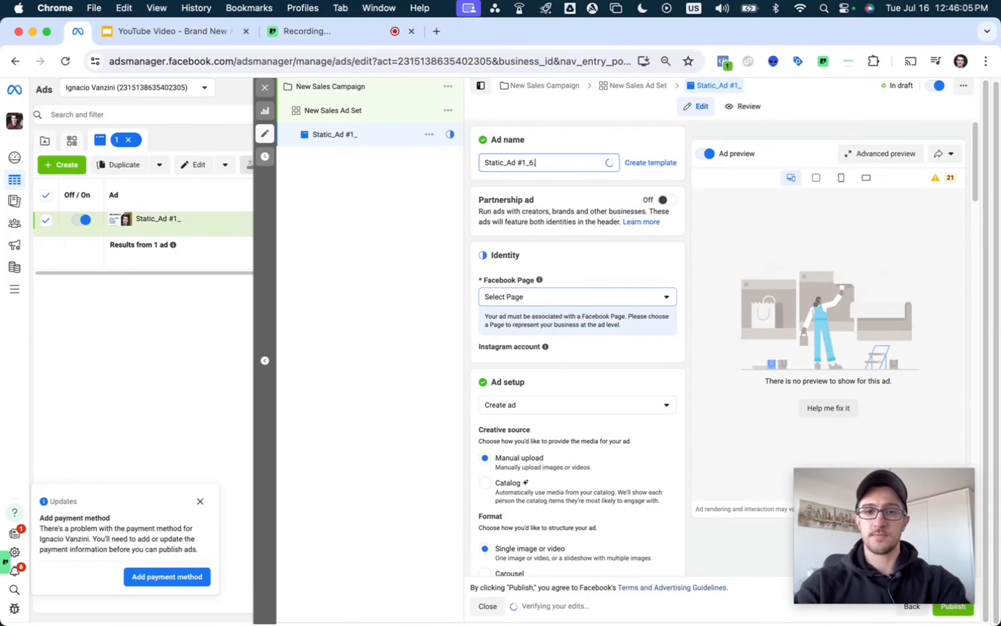
text(7.16)
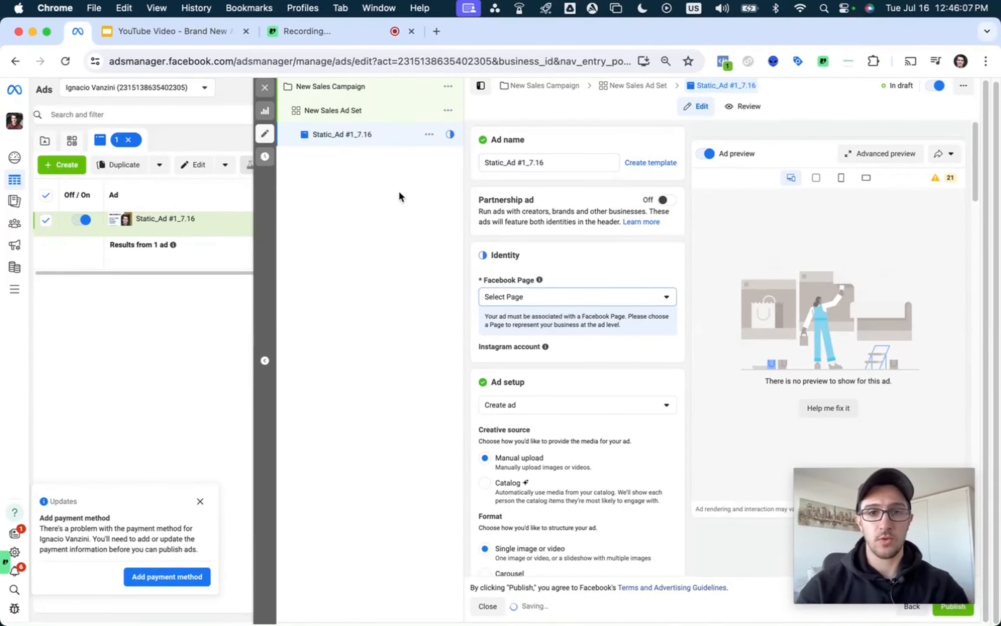
Step: Quick-duplicate Static_Ad #1_7.16 and select the account image of the seated man as the copy's media
click(430, 134)
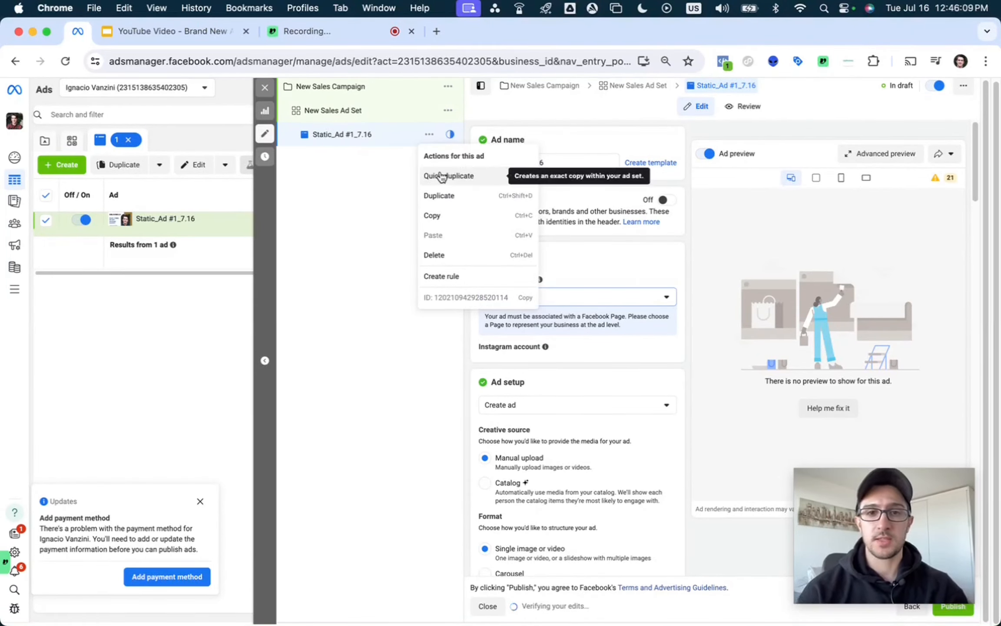
click(441, 175)
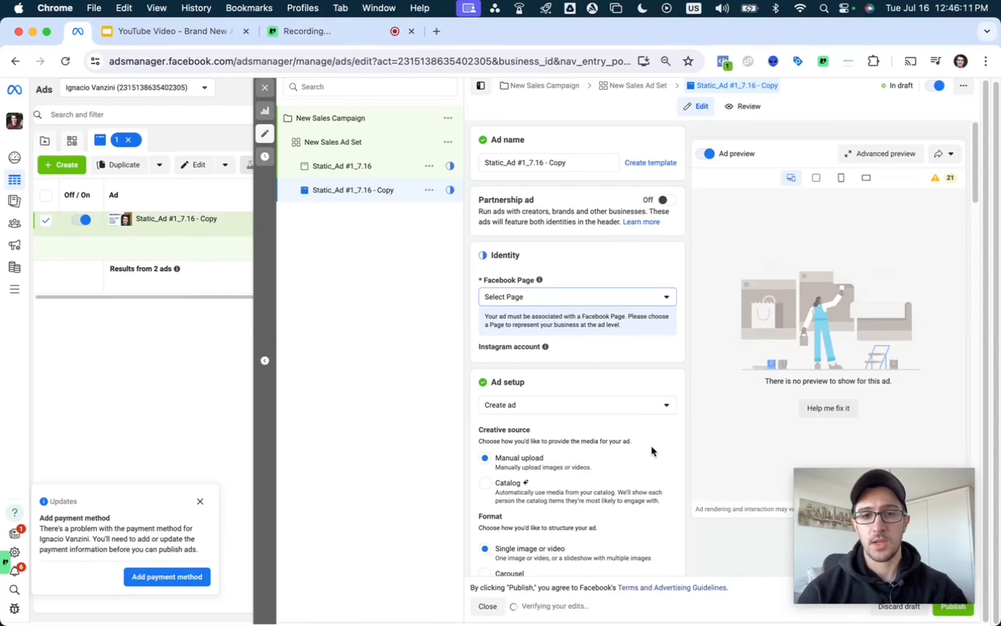
scroll(651, 444, down, 10)
scroll(650, 450, down, 1)
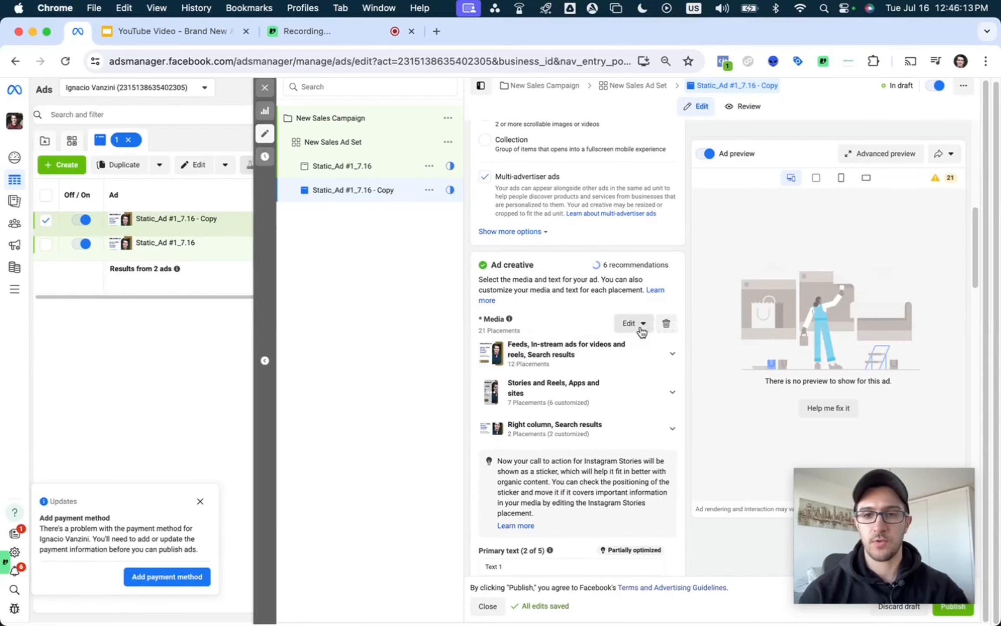
click(637, 325)
click(636, 353)
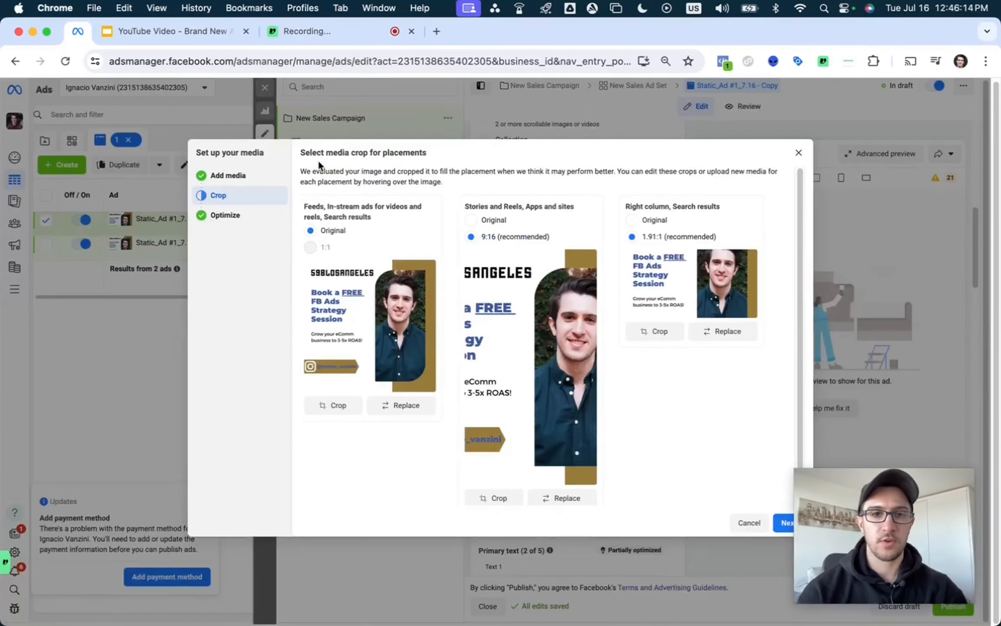
click(241, 177)
click(389, 245)
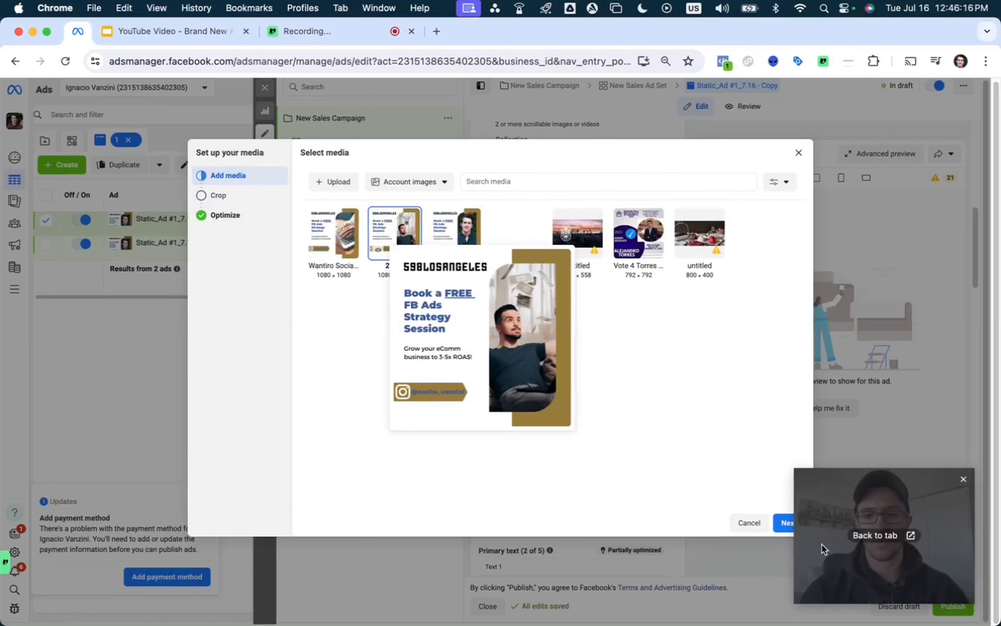
Step: Check the new image's placement crops and finish the media setup with all optimizations left off
click(780, 522)
click(777, 523)
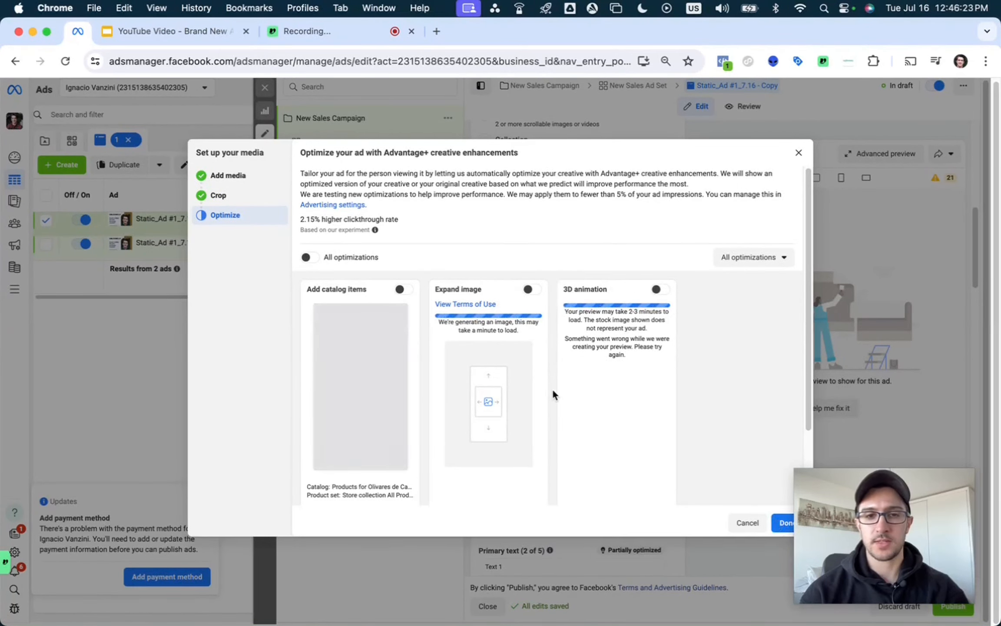
scroll(556, 396, down, 2)
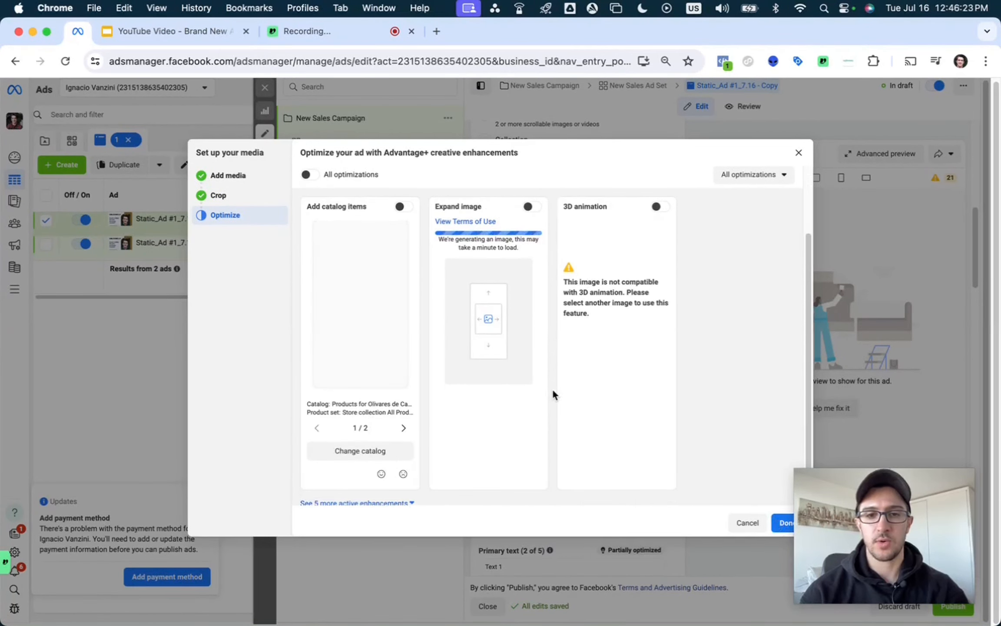
click(246, 196)
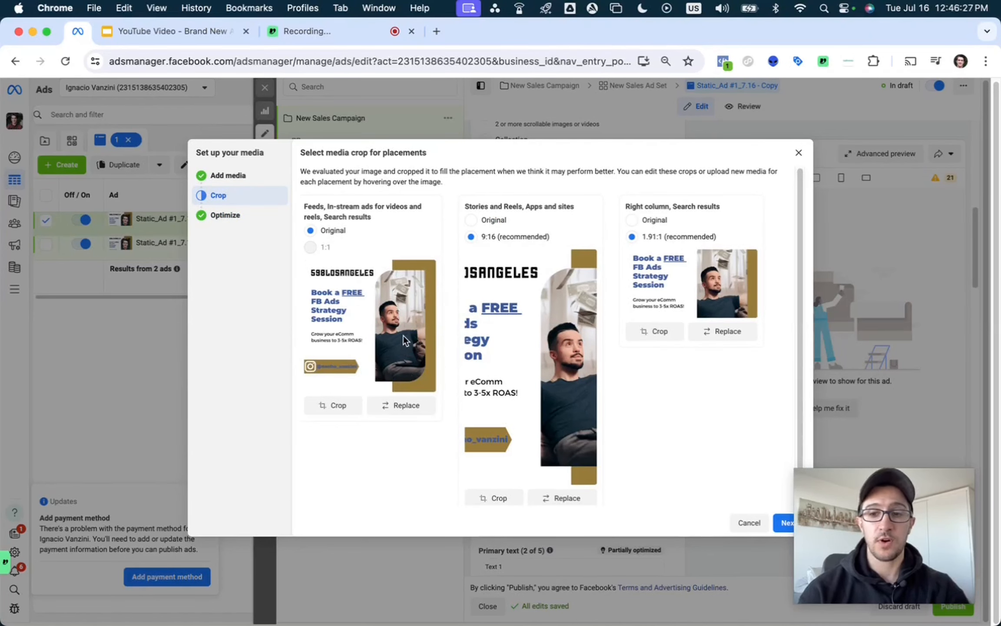
click(782, 525)
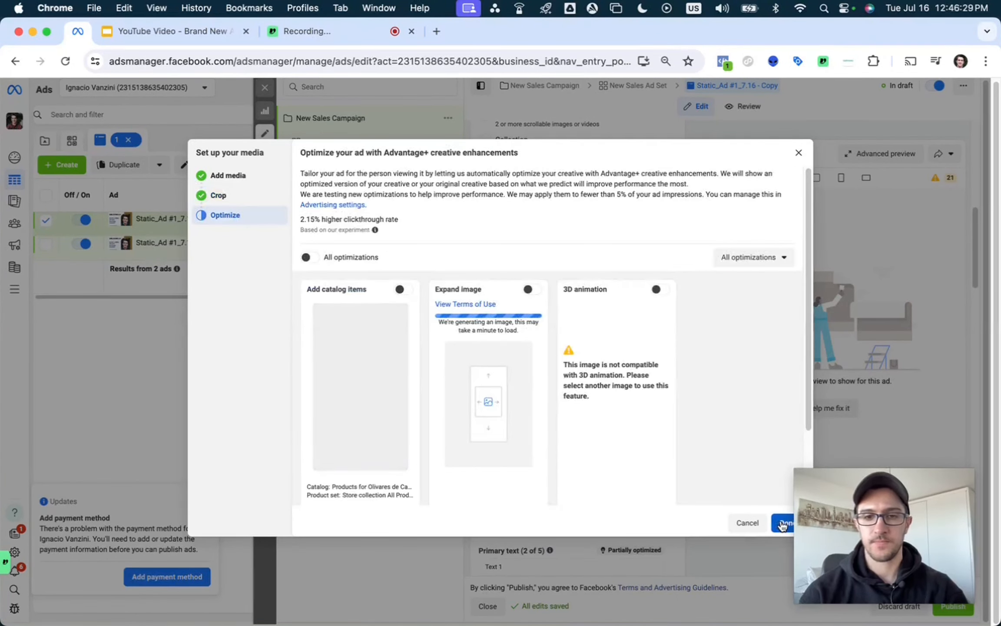
click(782, 523)
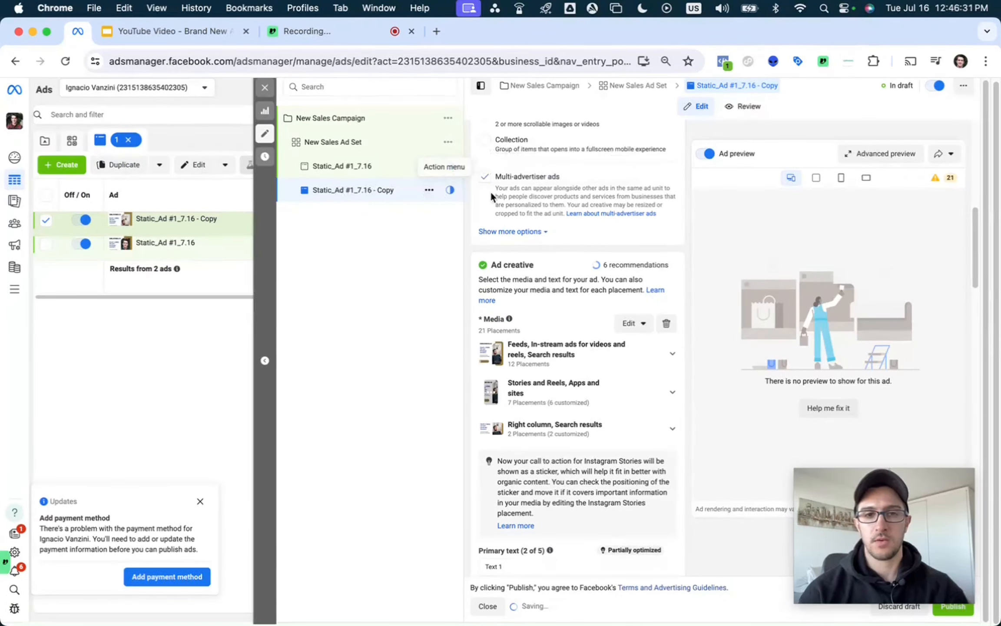
Step: Rename the duplicated ad as Static_Ad #2_7.16
scroll(553, 197, up, 10)
click(525, 162)
key(BackSpace)
text(2_7.16 - Copy)
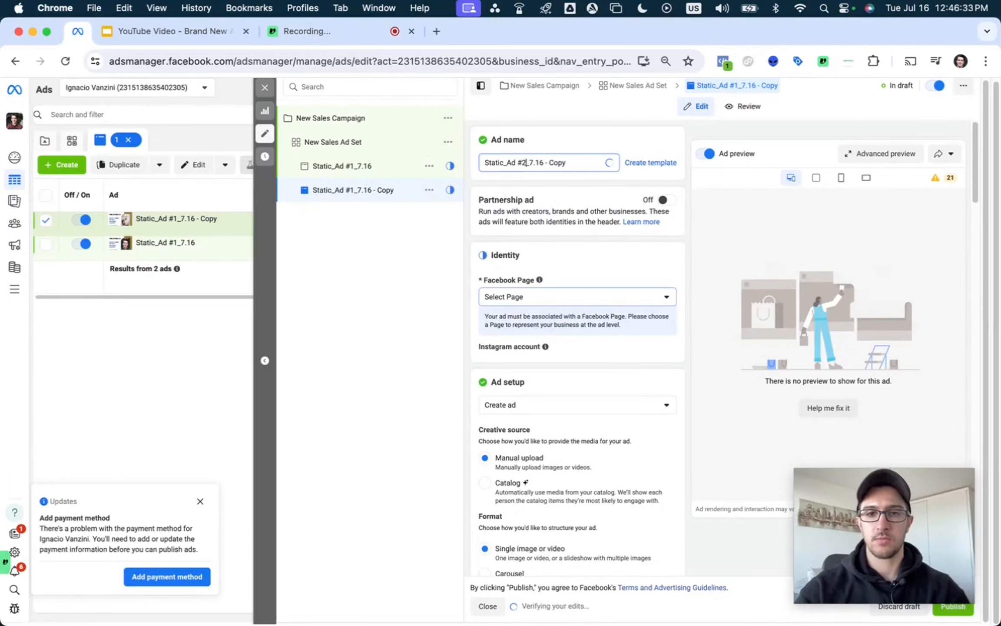
key(BackSpace)
key(BackSpace)
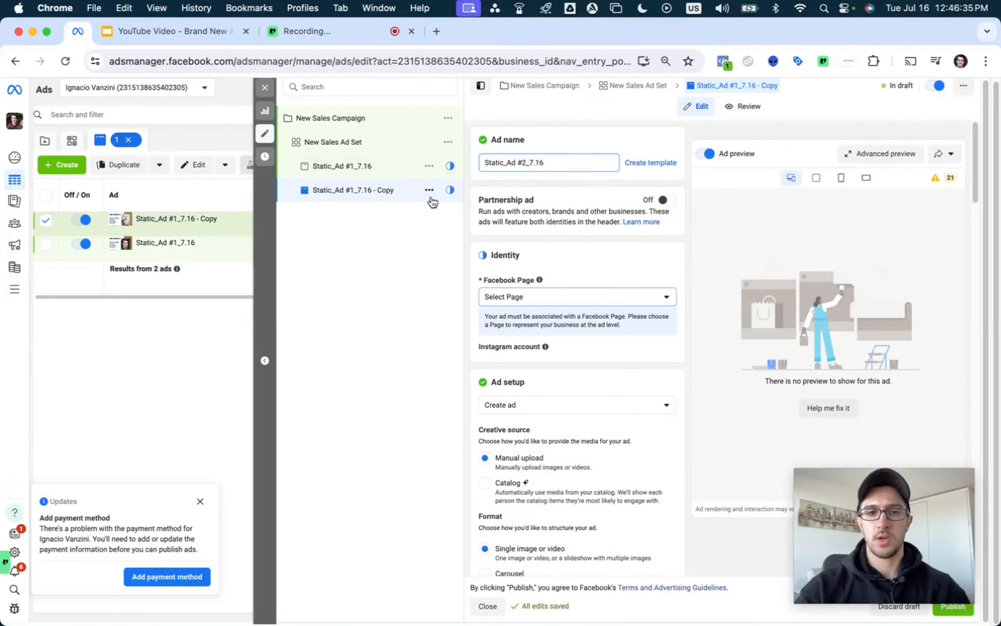
Step: Quick-duplicate Static_Ad #2_7.16 within its ad set
click(430, 199)
click(429, 194)
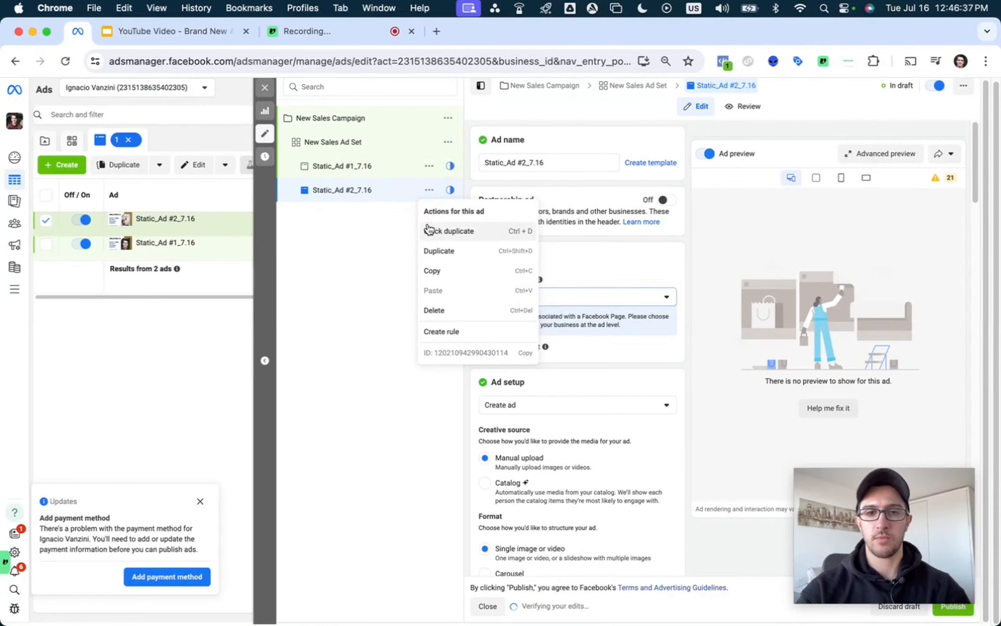
click(441, 231)
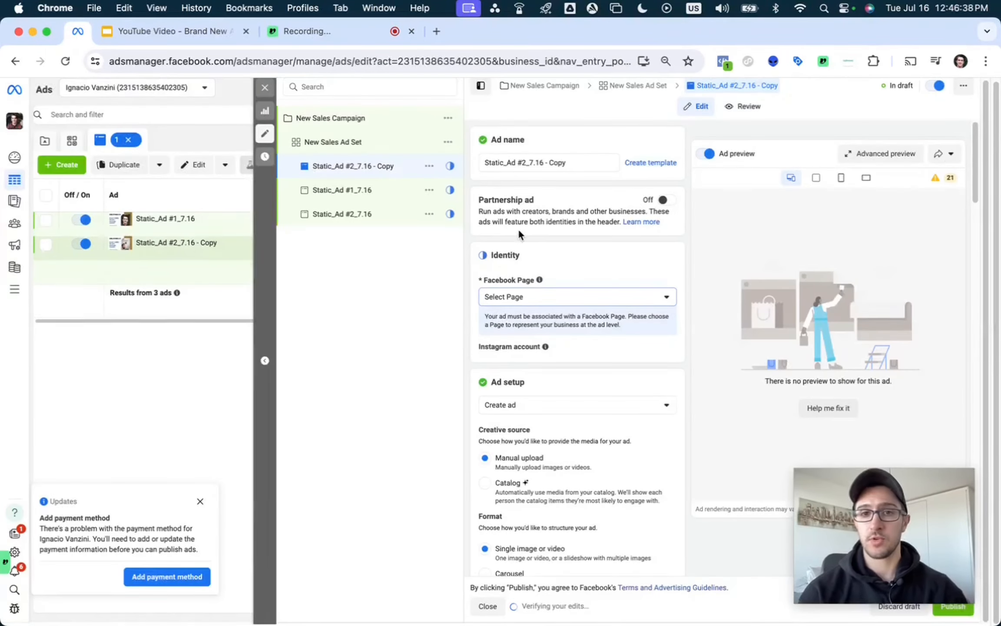
Step: Rename the copy of the second ad as Static_Ad #3_7.16
click(525, 162)
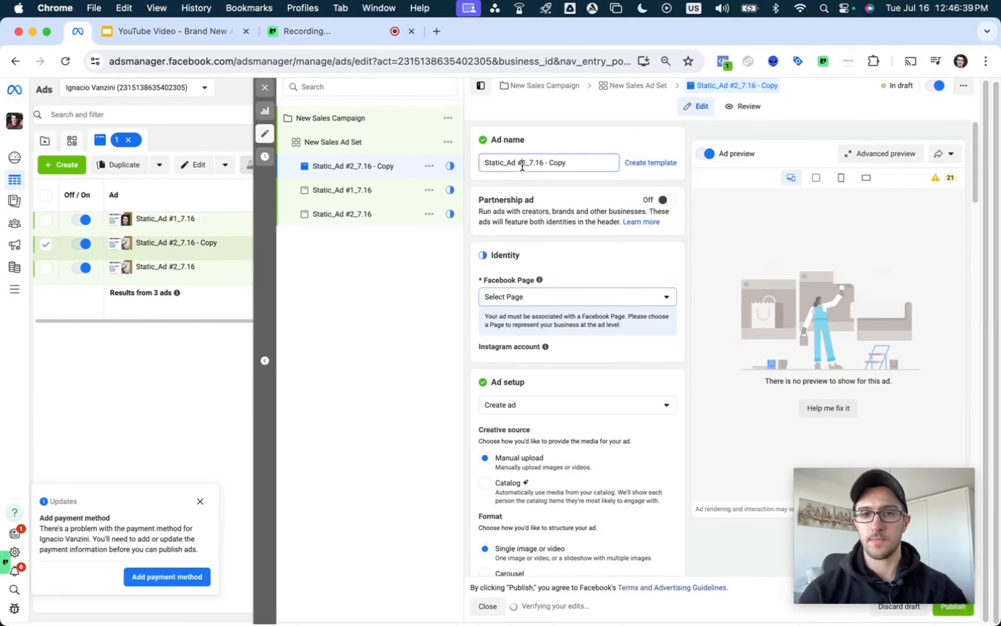
key(BackSpace)
text(3)
click(567, 162)
key(BackSpace)
key(BackSpace)
key(BackSpace)
key(BackSpace)
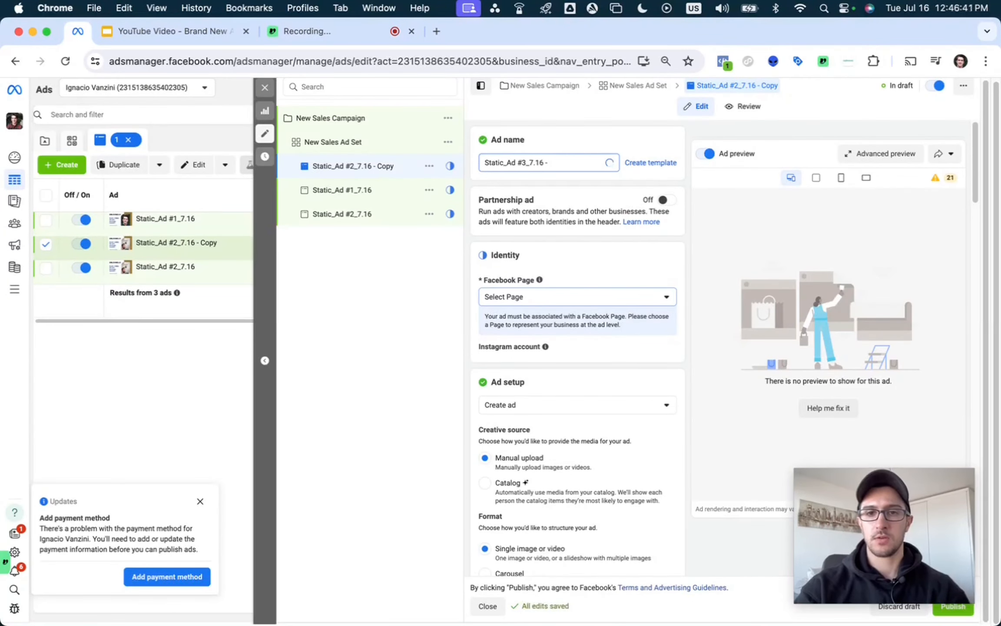
click(378, 304)
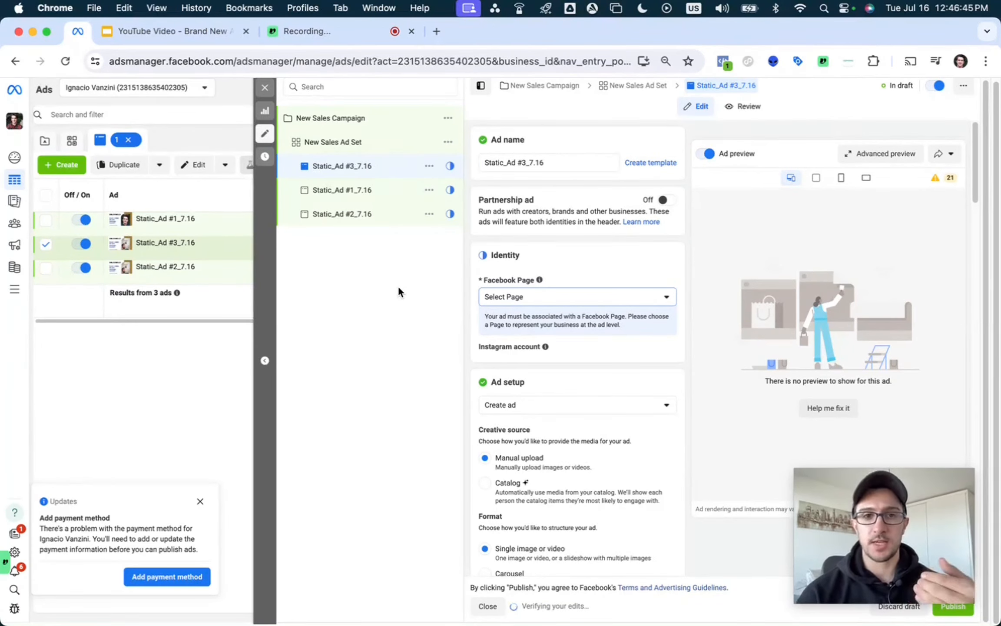
Step: Duplicate New Sales Ad Set together with its ads and open Static_Ad #2_7.16 in the copied ad set
click(447, 142)
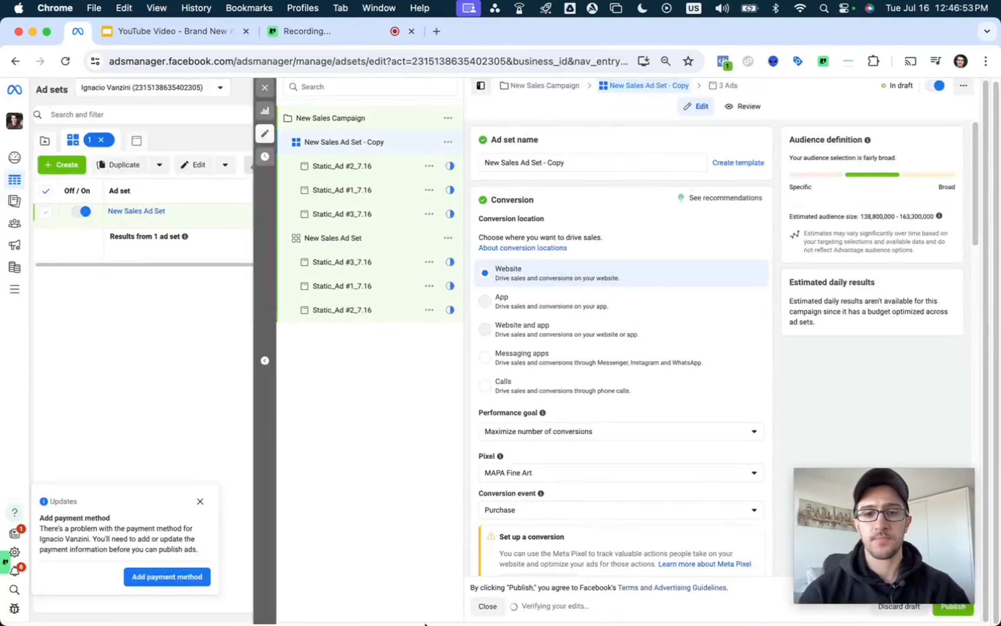
click(362, 162)
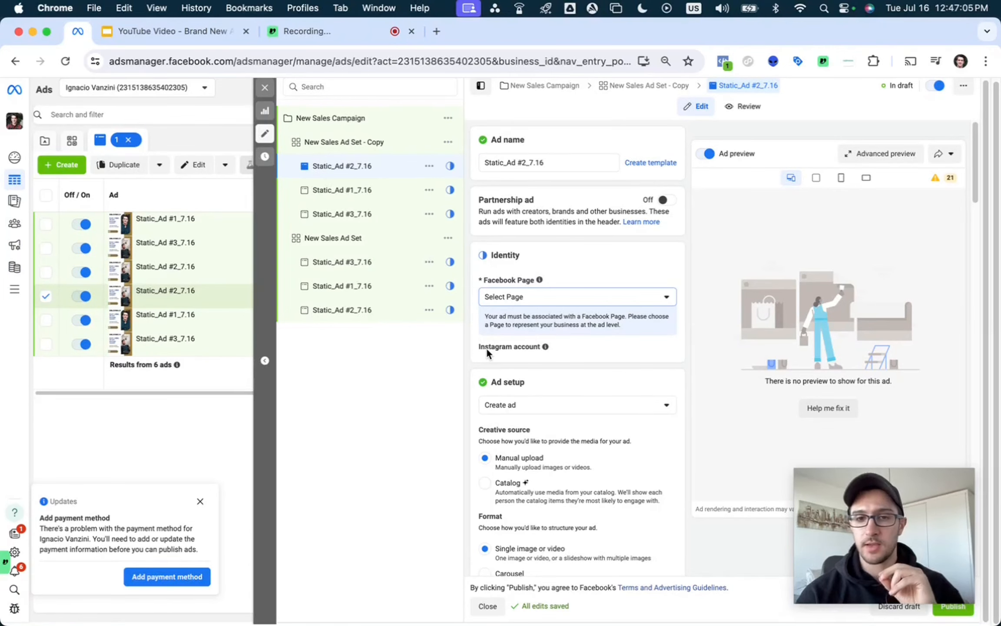
Step: Close the ad editor to return to the campaigns list, and switch to the Scaling/ASC+ Campaign slide in Google Slides
click(265, 89)
click(71, 138)
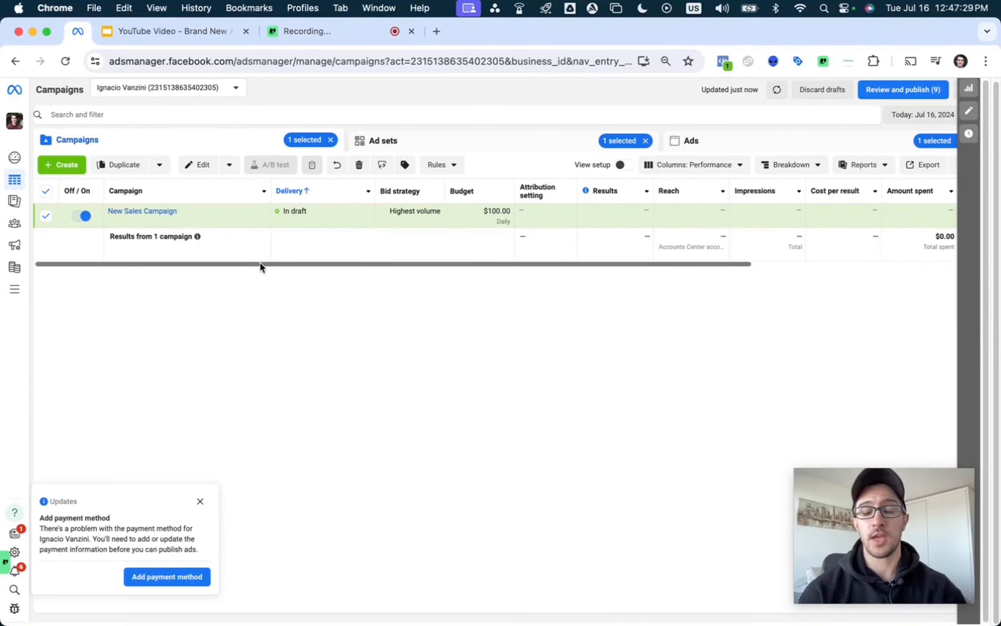
key(ctrl+Tab)
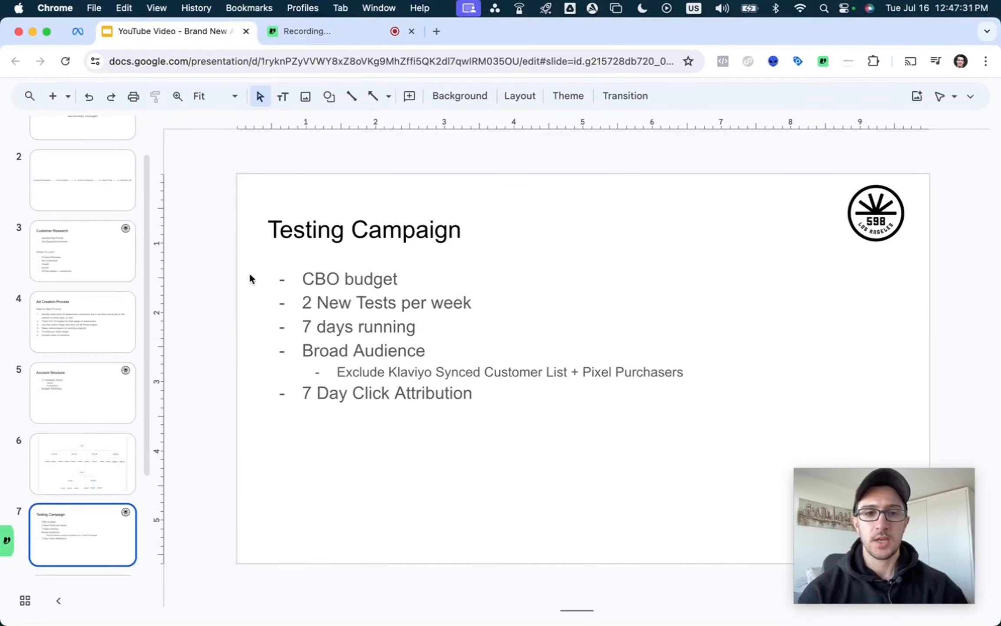
key(Down)
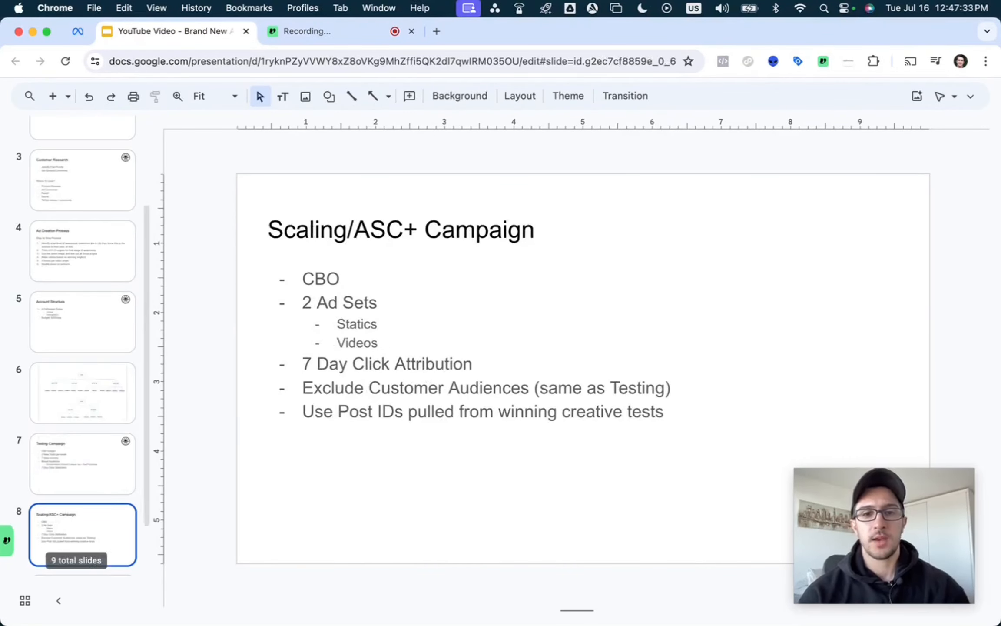